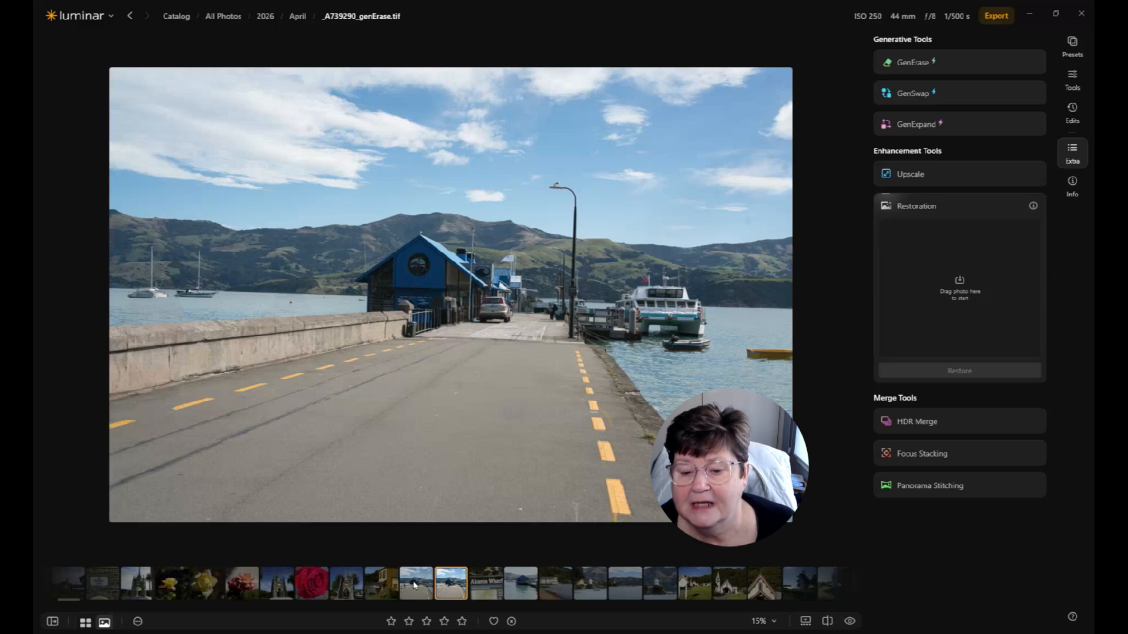
Step: Open the original pier photo and launch the GenErase tool on it
{"action": "left_click", "coordinate": [415, 585]}
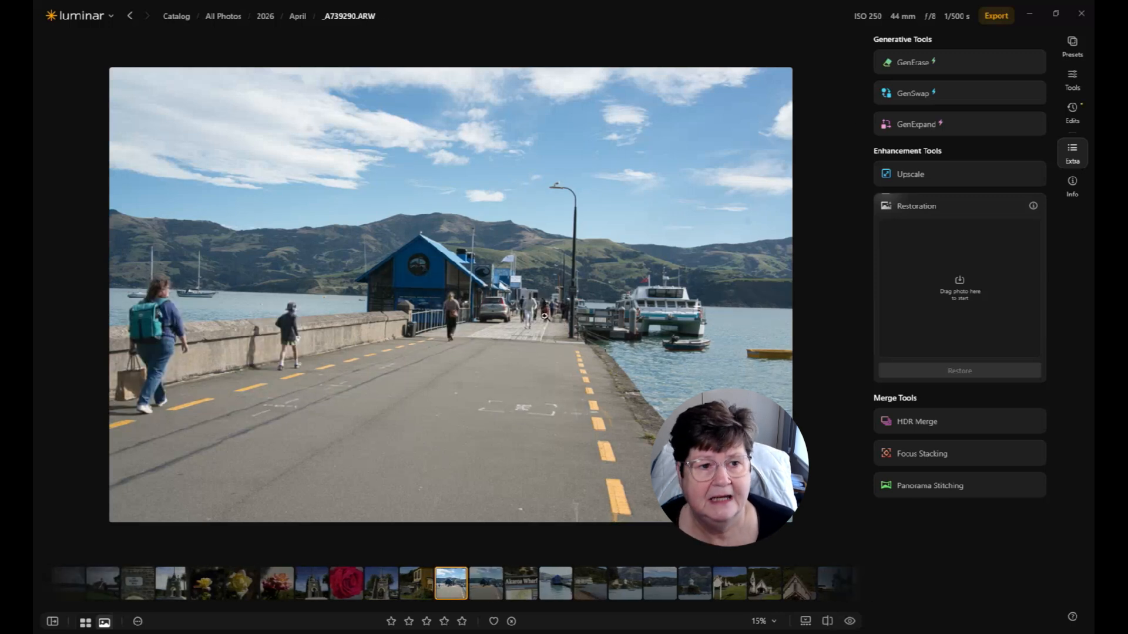
{"action": "left_click", "coordinate": [908, 61]}
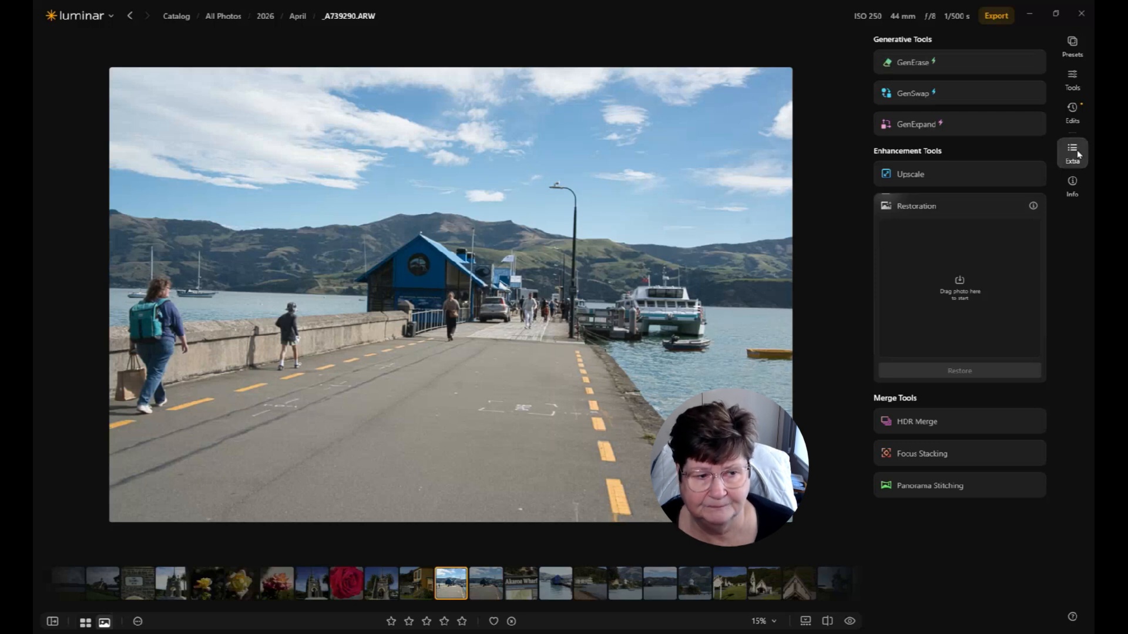
{"action": "left_click", "coordinate": [912, 65]}
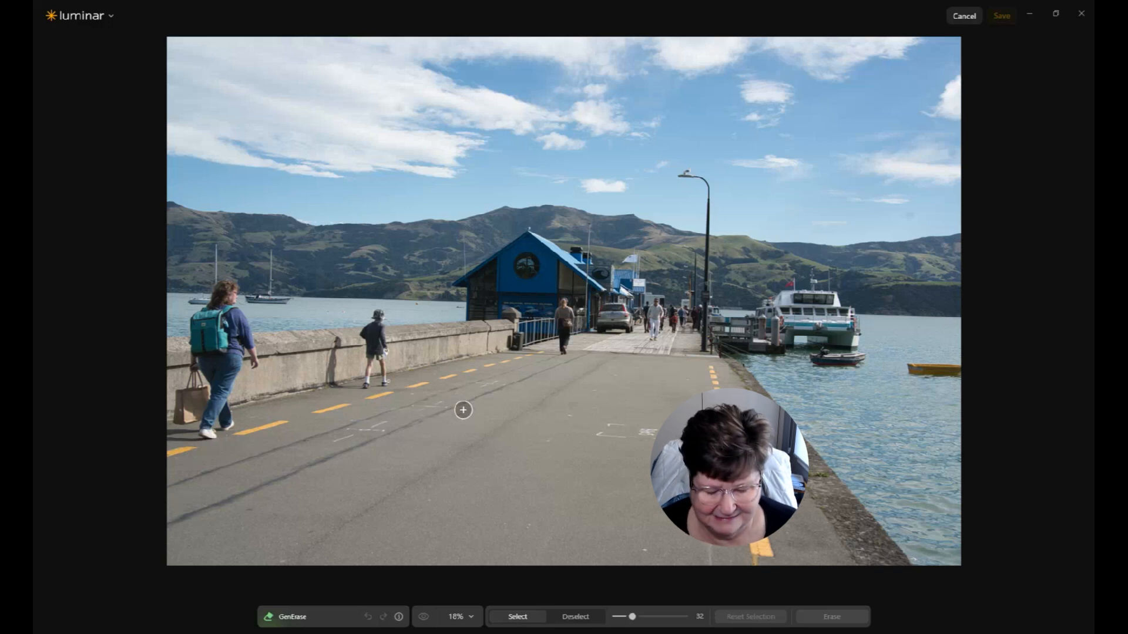
Step: Set the brush size to 44, paint over the two people walking on the left, and erase them
{"action": "scroll", "coordinate": [492, 423], "scroll_direction": "up", "scroll_amount": 1}
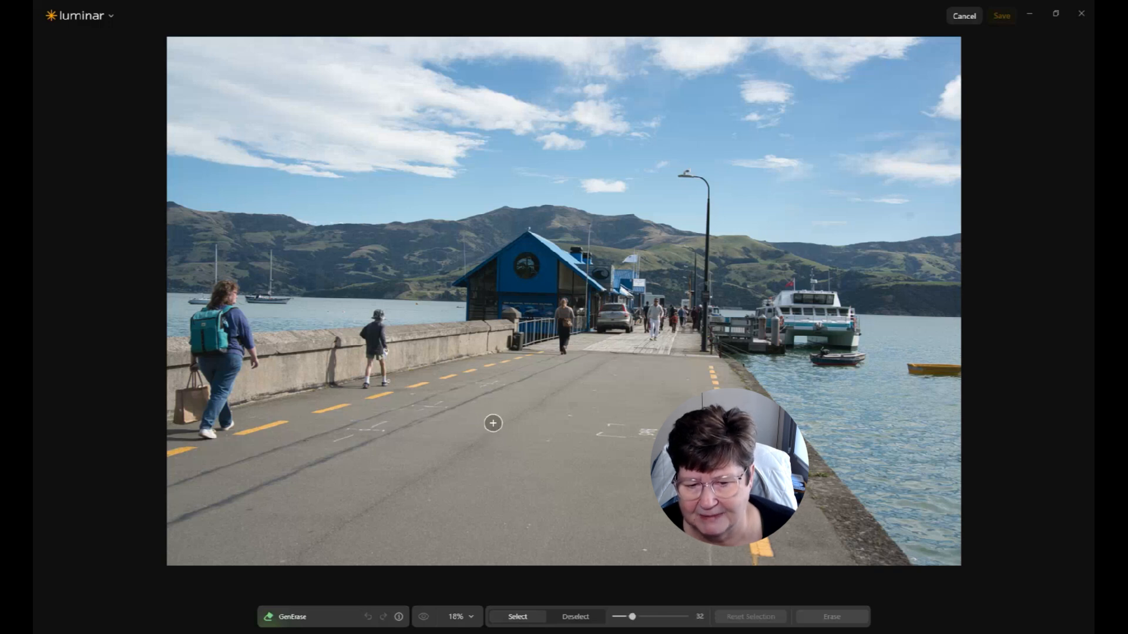
{"action": "scroll", "coordinate": [387, 380], "scroll_direction": "down", "scroll_amount": 2}
{"action": "scroll", "coordinate": [387, 383], "scroll_direction": "up", "scroll_amount": 2}
{"action": "mouse_move", "coordinate": [386, 385]}
{"action": "left_mouse_down"}
{"action": "mouse_move", "coordinate": [383, 316]}
{"action": "mouse_move", "coordinate": [368, 335]}
{"action": "mouse_move", "coordinate": [371, 383]}
{"action": "mouse_move", "coordinate": [381, 382]}
{"action": "mouse_move", "coordinate": [325, 382]}
{"action": "mouse_move", "coordinate": [338, 342]}
{"action": "mouse_move", "coordinate": [342, 365]}
{"action": "left_mouse_up"}
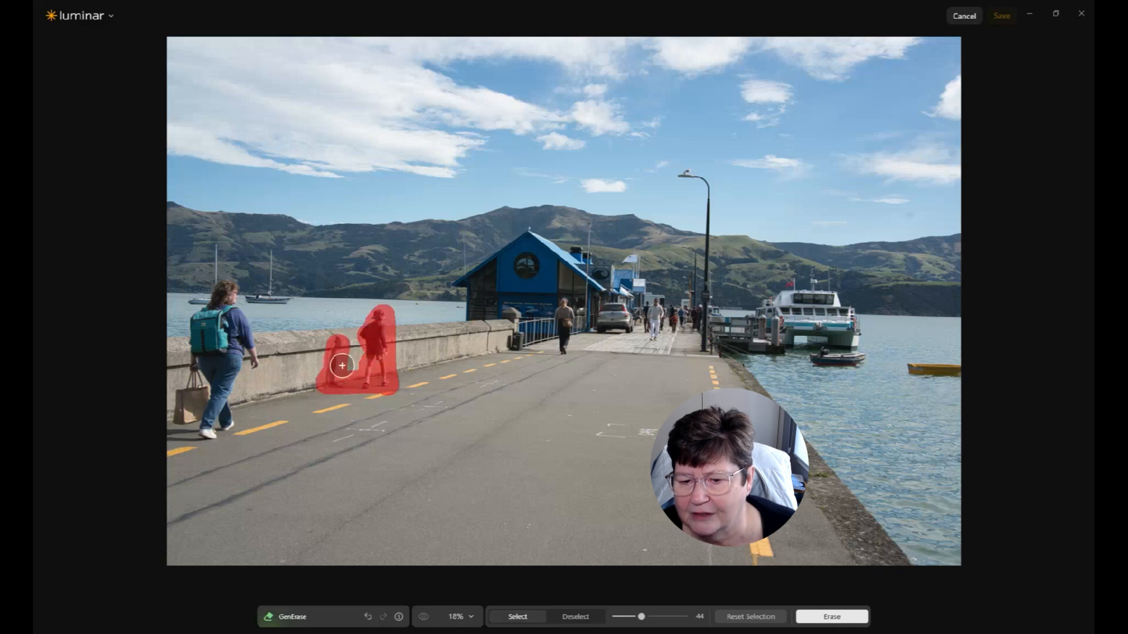
{"action": "mouse_move", "coordinate": [234, 418]}
{"action": "left_mouse_down"}
{"action": "mouse_move", "coordinate": [171, 433]}
{"action": "mouse_move", "coordinate": [235, 359]}
{"action": "mouse_move", "coordinate": [215, 303]}
{"action": "mouse_move", "coordinate": [219, 312]}
{"action": "left_mouse_up"}
{"action": "left_click", "coordinate": [832, 617]}
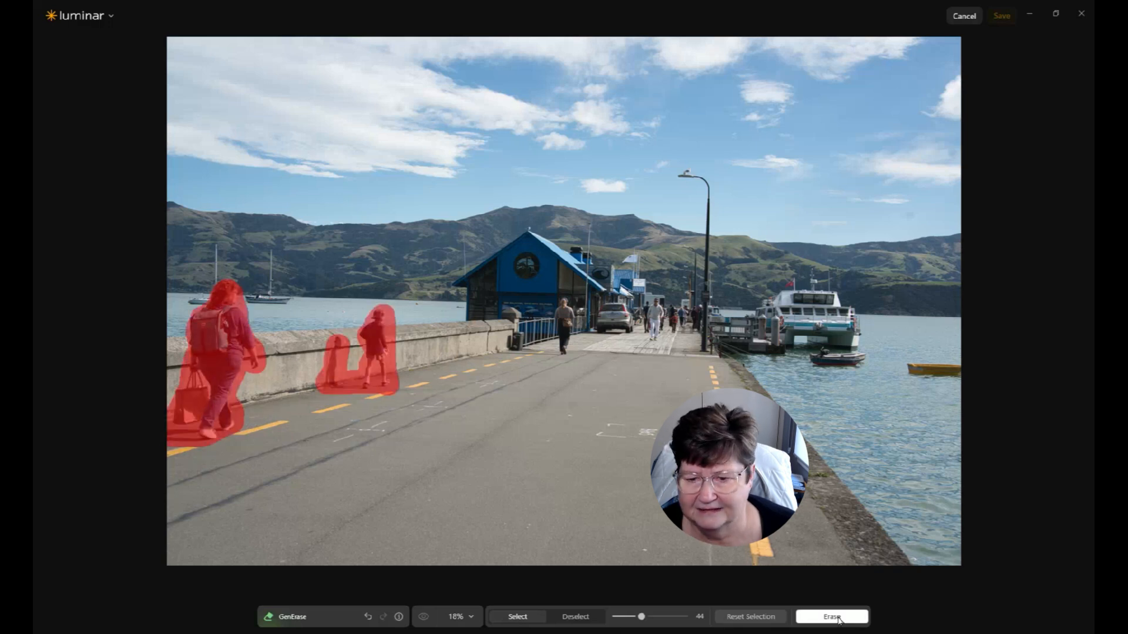
{"action": "left_click", "coordinate": [832, 616]}
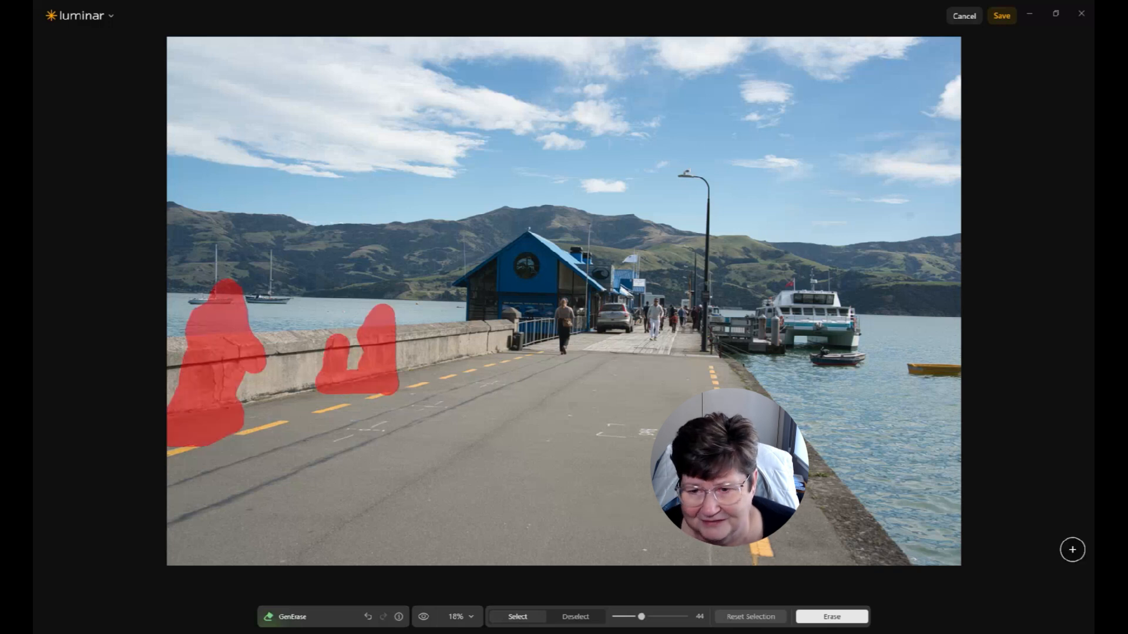
{"action": "left_click", "coordinate": [750, 617]}
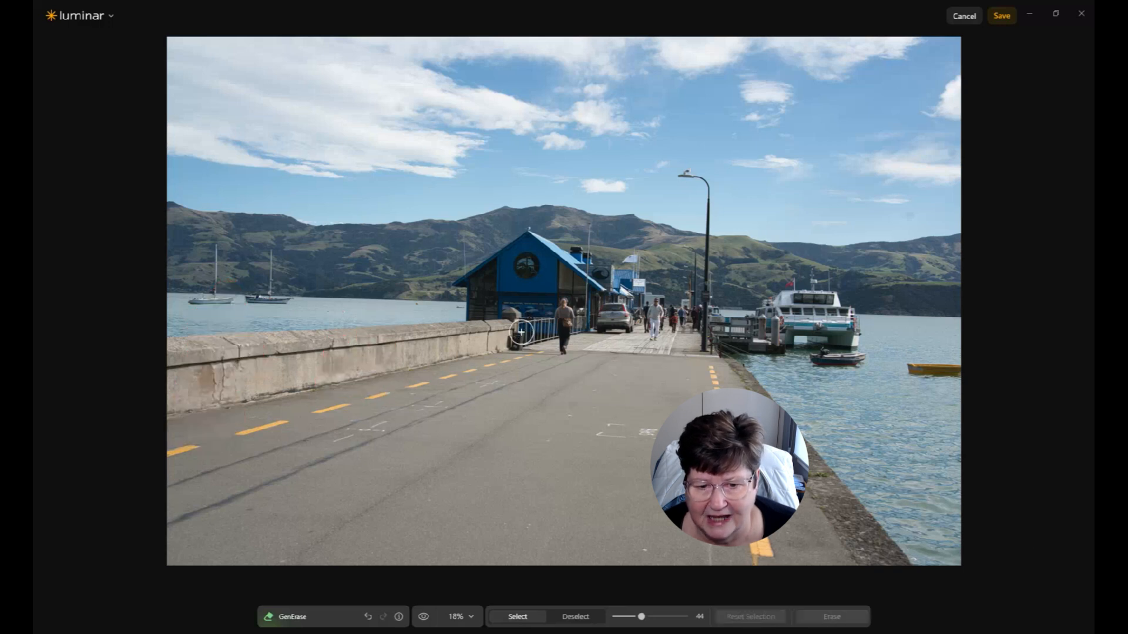
Step: Paint over the distant people beside the blue building and at the pier's end, and erase them
{"action": "left_click_drag", "start_coordinate": [558, 304], "coordinate": [563, 355]}
{"action": "mouse_move", "coordinate": [650, 302]}
{"action": "left_mouse_down"}
{"action": "mouse_move", "coordinate": [650, 316]}
{"action": "mouse_move", "coordinate": [692, 328]}
{"action": "left_mouse_up"}
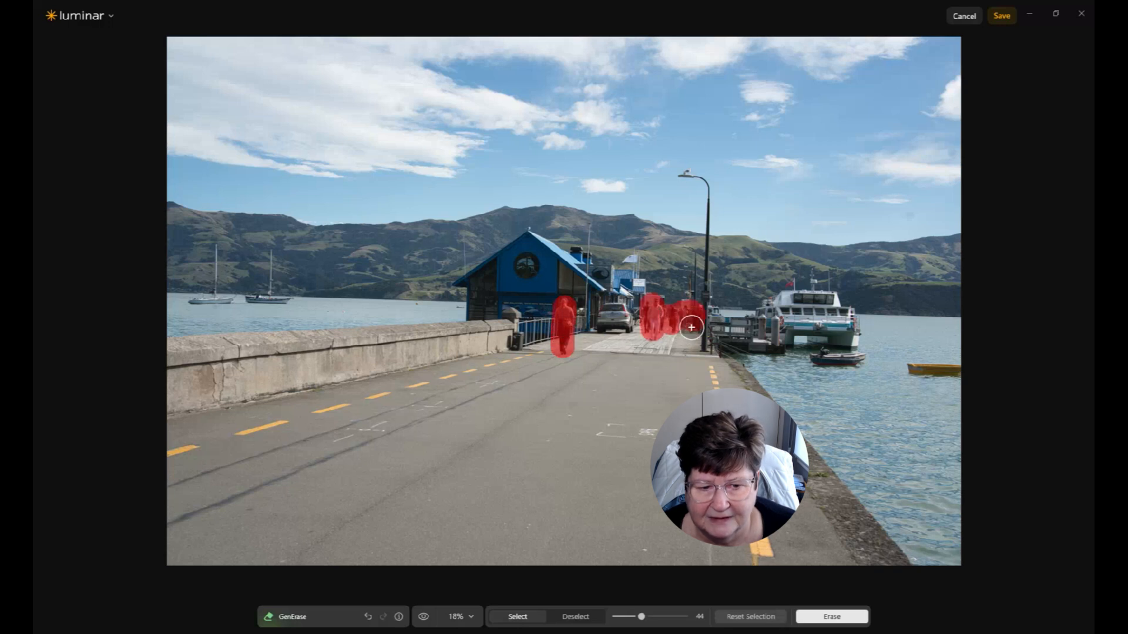
{"action": "left_click", "coordinate": [833, 617]}
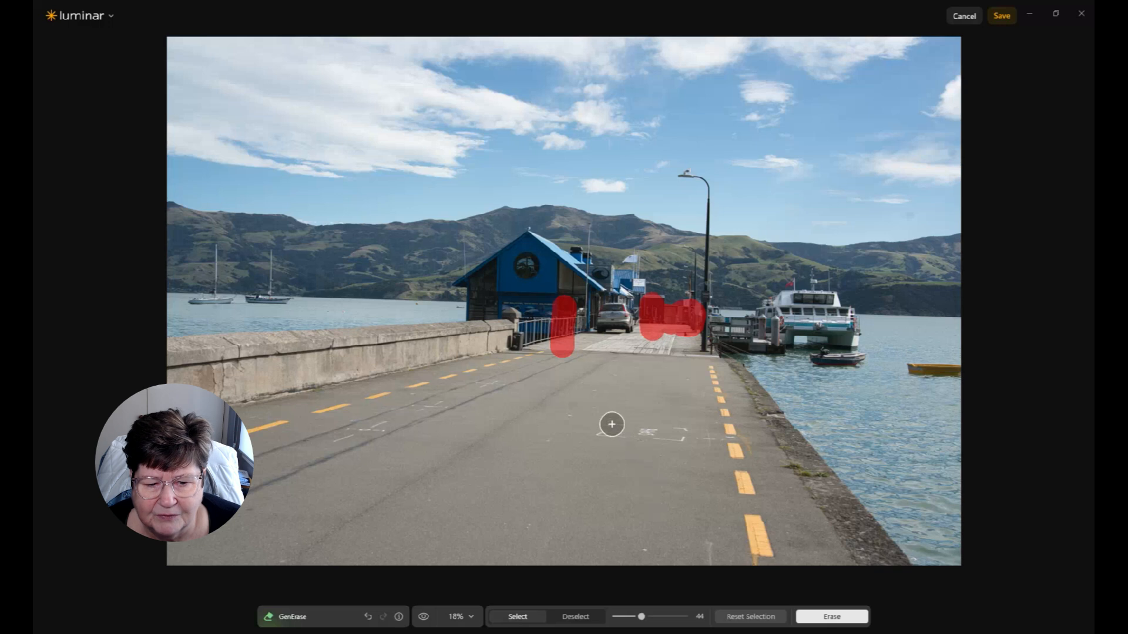
Step: Paint over the road markings and patches on the pier surface and erase them
{"action": "left_click", "coordinate": [740, 618]}
{"action": "mouse_move", "coordinate": [607, 425]}
{"action": "left_mouse_down"}
{"action": "mouse_move", "coordinate": [685, 437]}
{"action": "mouse_move", "coordinate": [596, 434]}
{"action": "mouse_move", "coordinate": [707, 435]}
{"action": "left_mouse_up"}
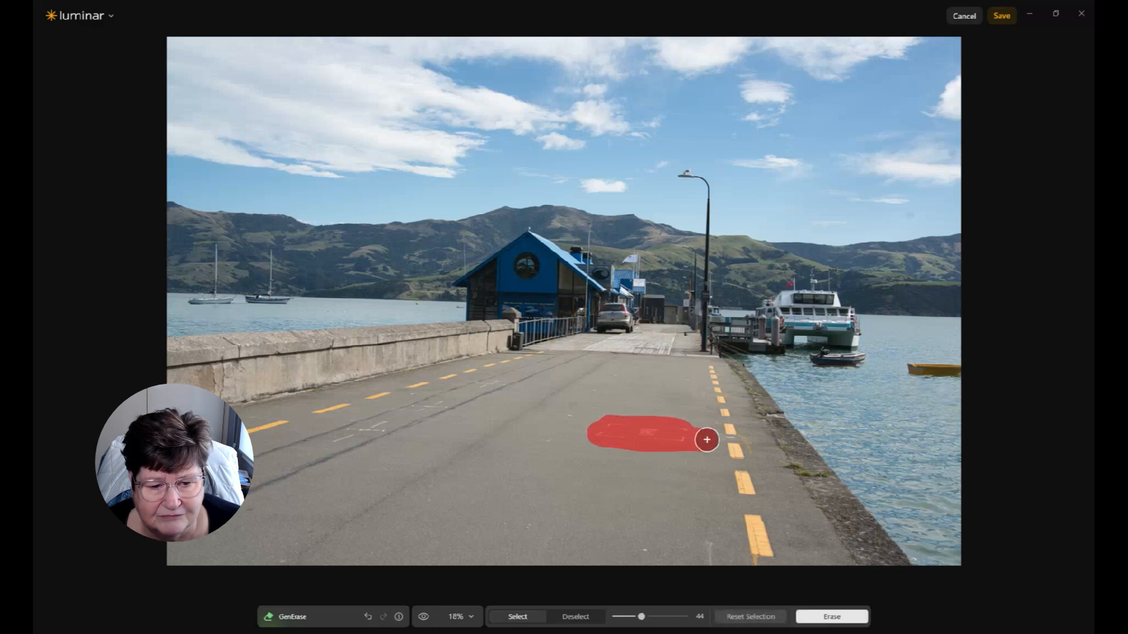
{"action": "left_click_drag", "start_coordinate": [496, 378], "coordinate": [345, 443]}
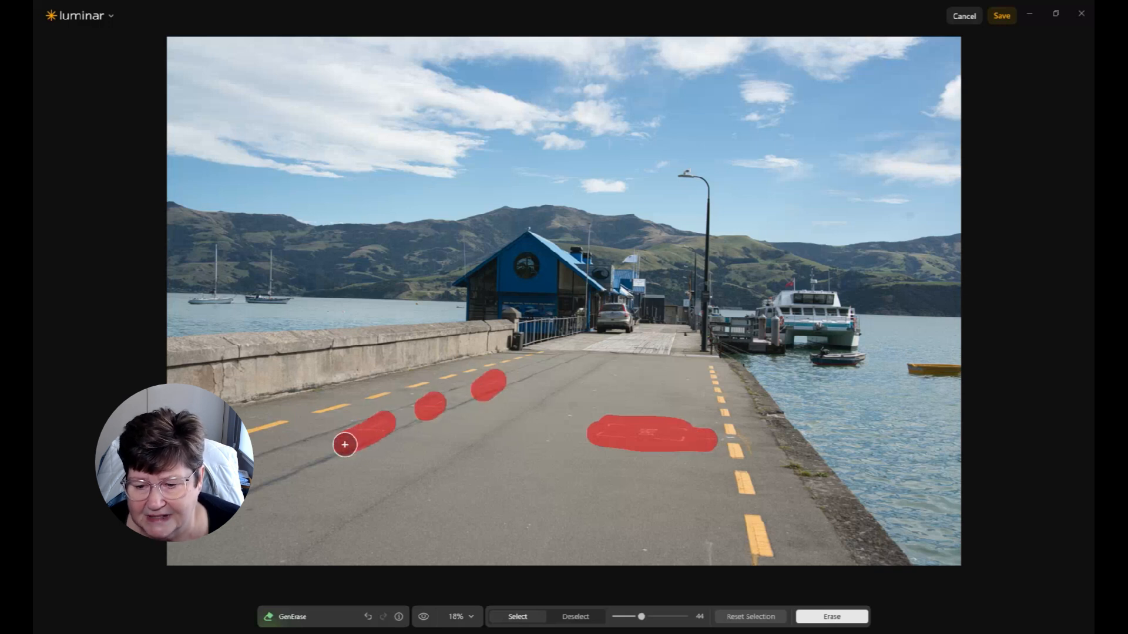
{"action": "left_click_drag", "start_coordinate": [710, 539], "coordinate": [708, 557]}
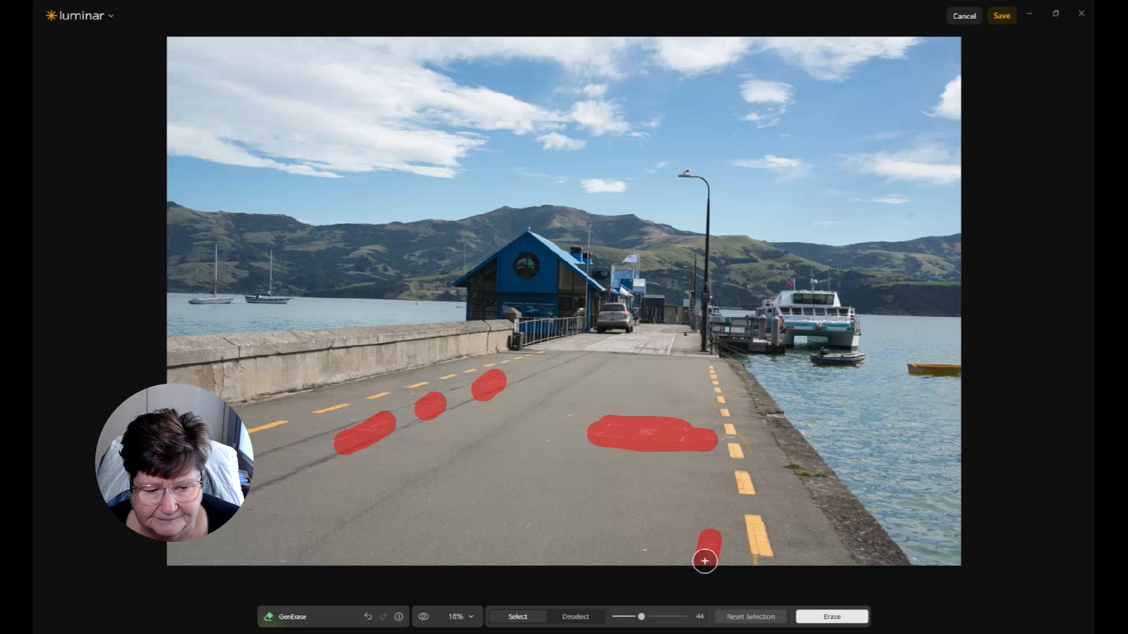
{"action": "left_click", "coordinate": [648, 551]}
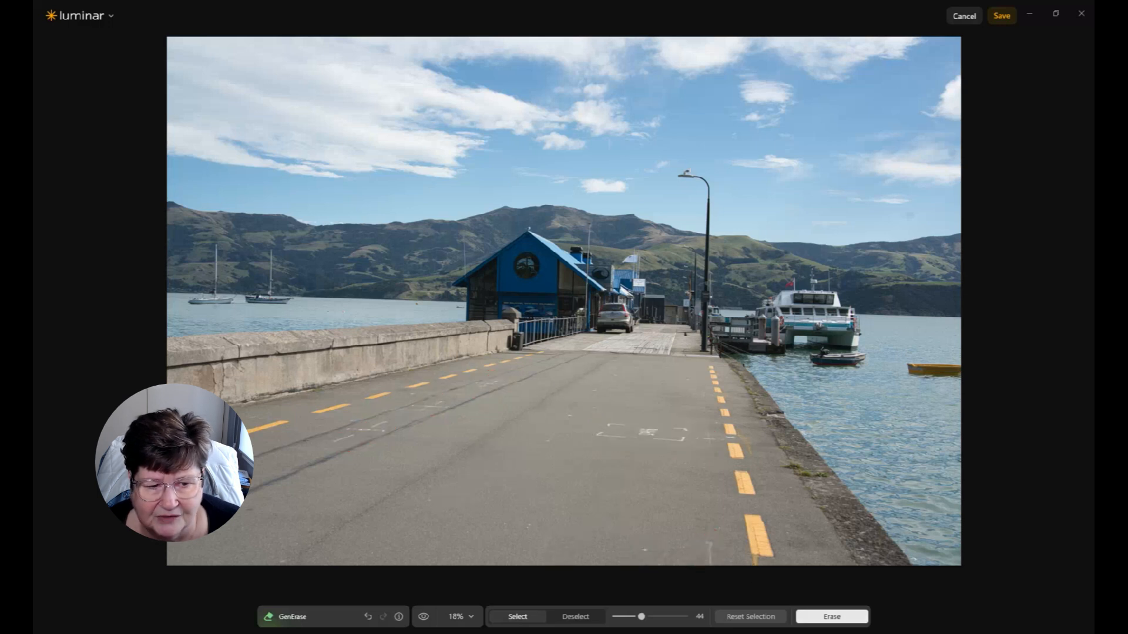
{"action": "left_click", "coordinate": [843, 619]}
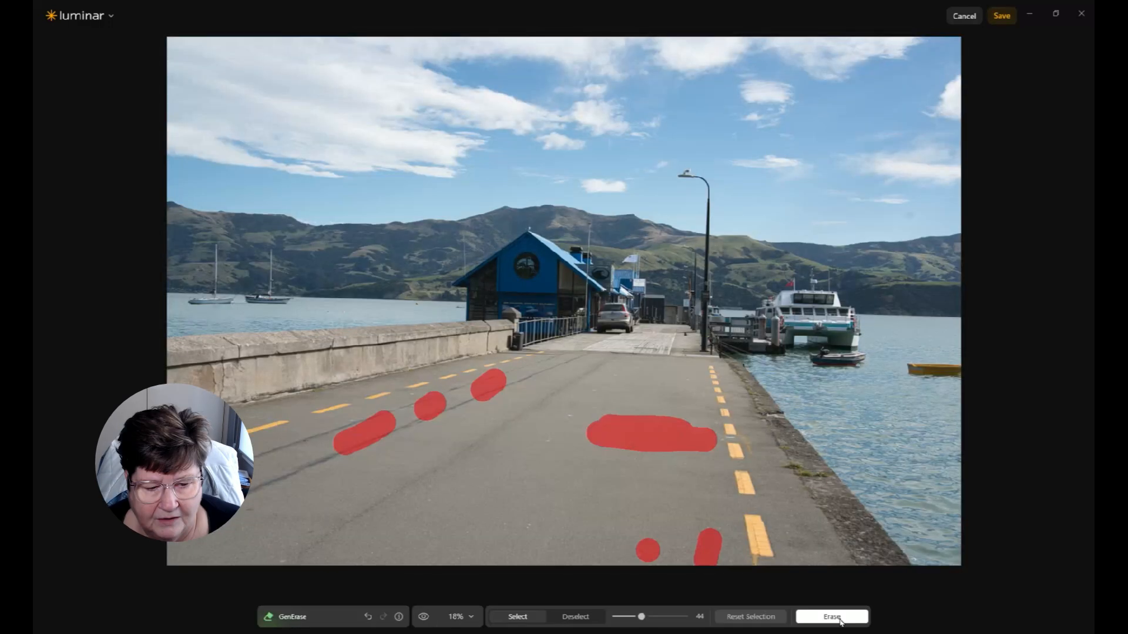
Step: Paint over the yellow float and the small dinghy in the water and erase them
{"action": "mouse_move", "coordinate": [899, 368]}
{"action": "left_mouse_down"}
{"action": "mouse_move", "coordinate": [992, 375]}
{"action": "mouse_move", "coordinate": [908, 371]}
{"action": "mouse_move", "coordinate": [958, 368]}
{"action": "left_mouse_up"}
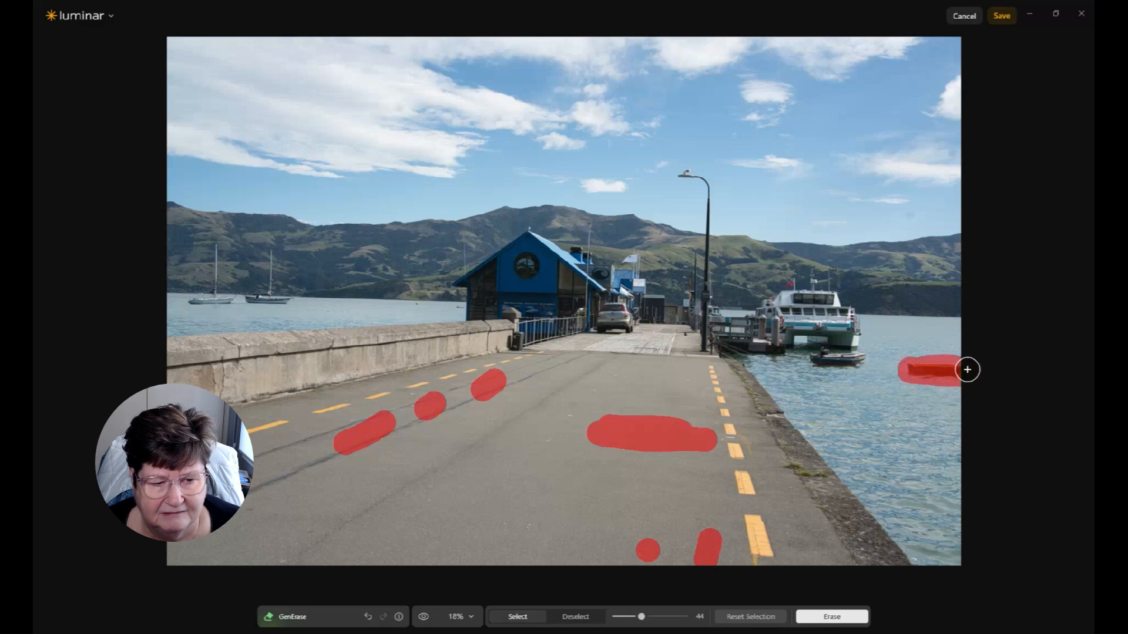
{"action": "mouse_move", "coordinate": [814, 359]}
{"action": "left_mouse_down"}
{"action": "mouse_move", "coordinate": [874, 359]}
{"action": "mouse_move", "coordinate": [846, 359]}
{"action": "left_mouse_up"}
{"action": "left_click", "coordinate": [831, 617]}
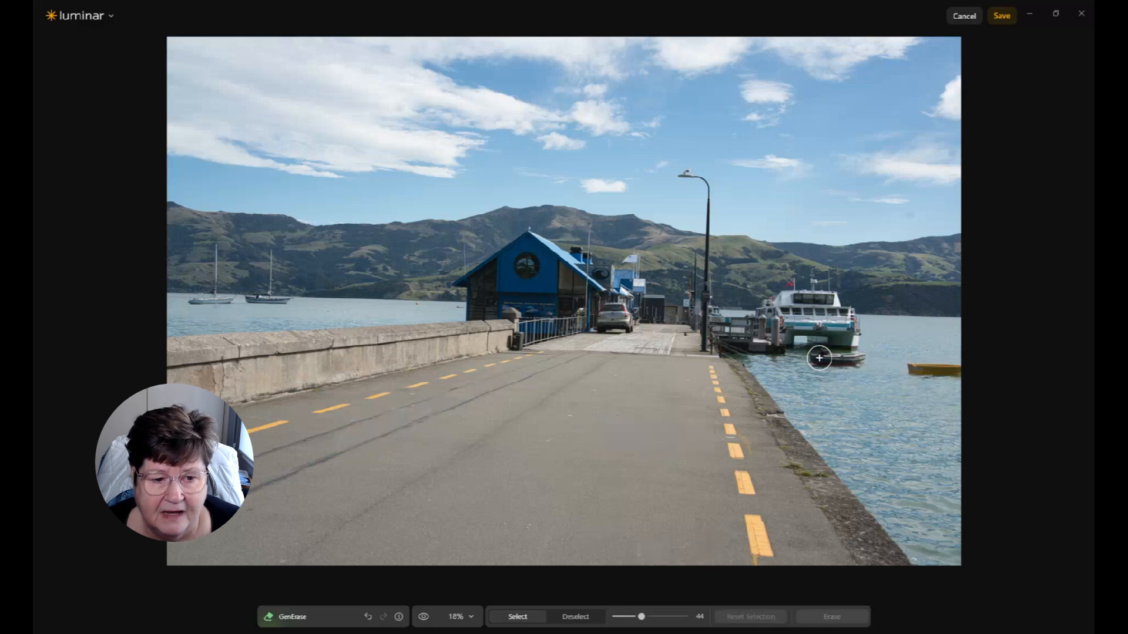
{"action": "mouse_move", "coordinate": [818, 358]}
{"action": "left_mouse_down"}
{"action": "mouse_move", "coordinate": [939, 370]}
{"action": "mouse_move", "coordinate": [931, 365]}
{"action": "left_mouse_up"}
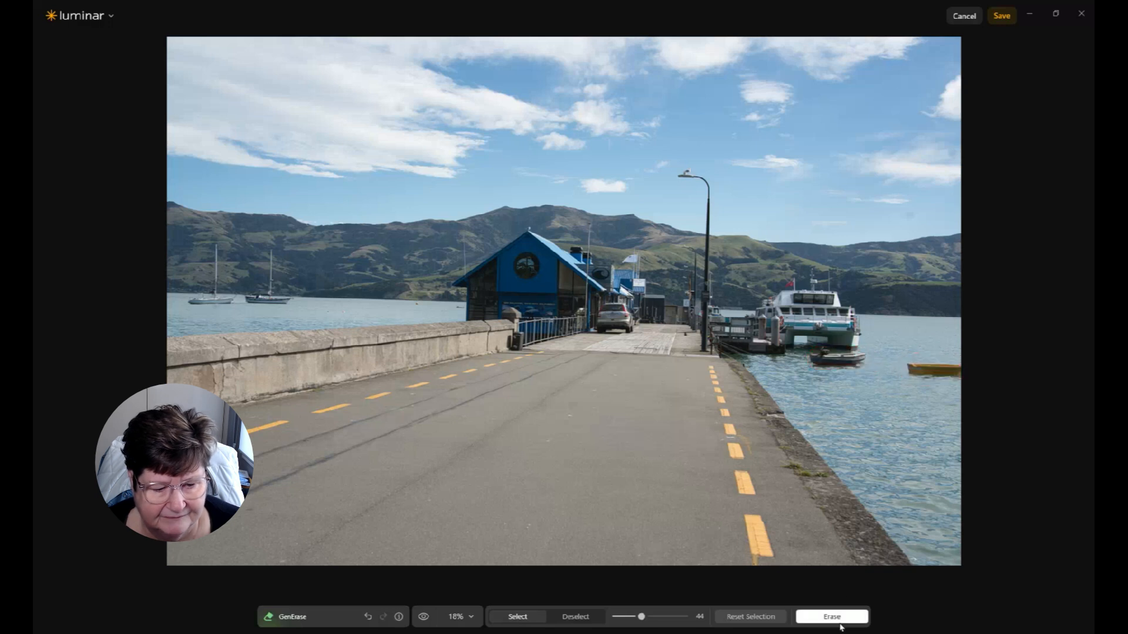
{"action": "left_click", "coordinate": [841, 618]}
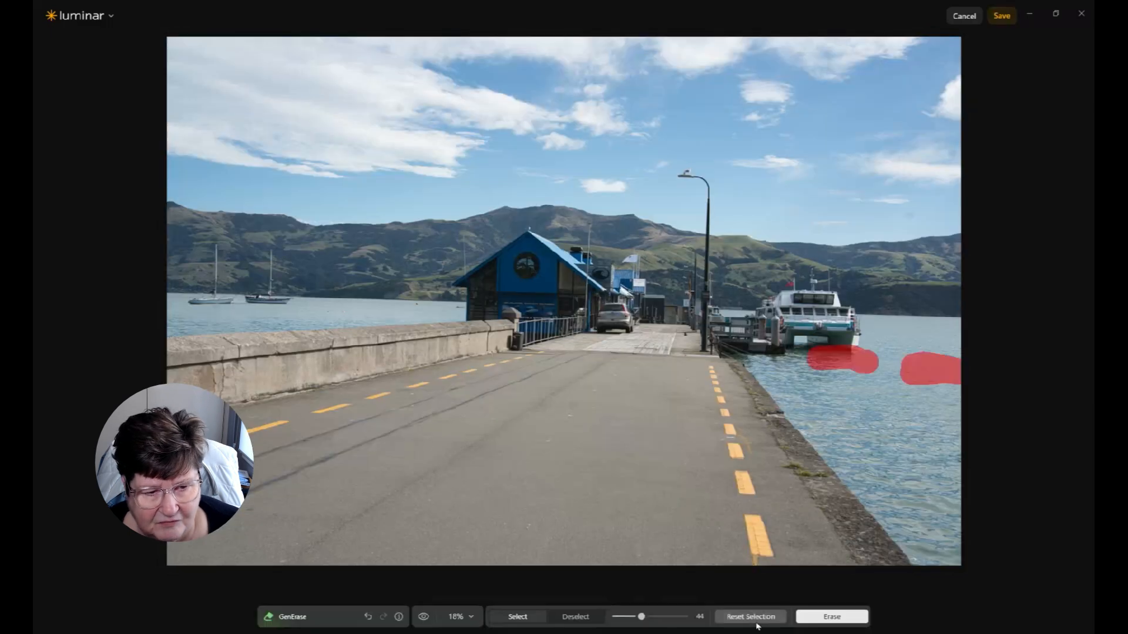
{"action": "left_click", "coordinate": [761, 620]}
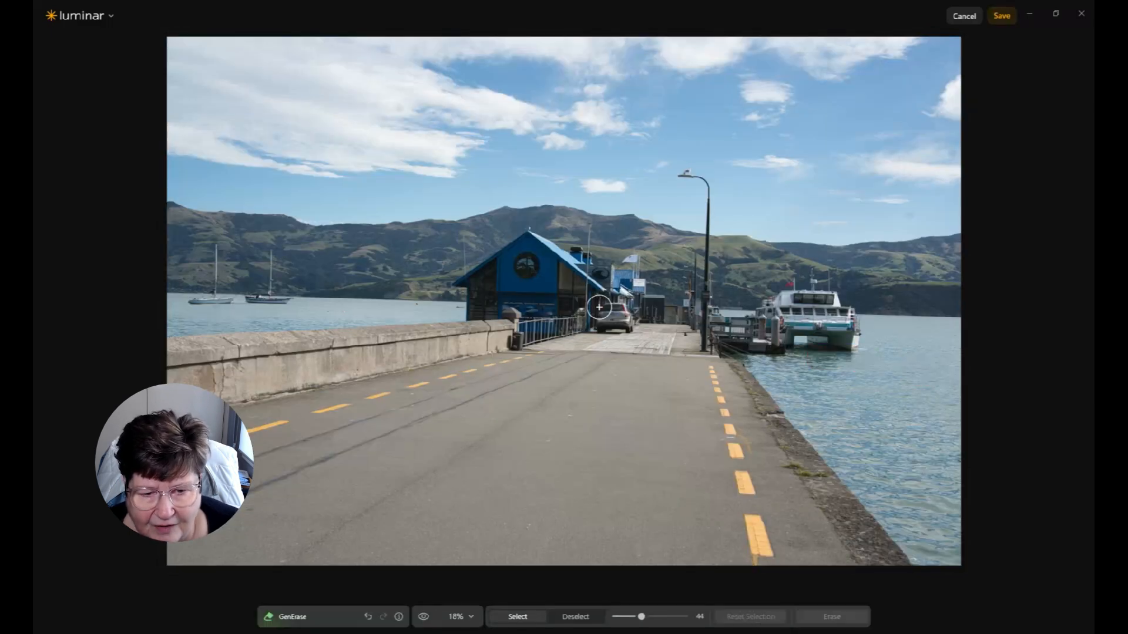
Step: Erase the parked car at the end of the pier and save the GenErase result
{"action": "mouse_move", "coordinate": [610, 313]}
{"action": "left_mouse_down"}
{"action": "mouse_move", "coordinate": [602, 320]}
{"action": "mouse_move", "coordinate": [622, 314]}
{"action": "left_mouse_up"}
{"action": "left_click", "coordinate": [831, 616]}
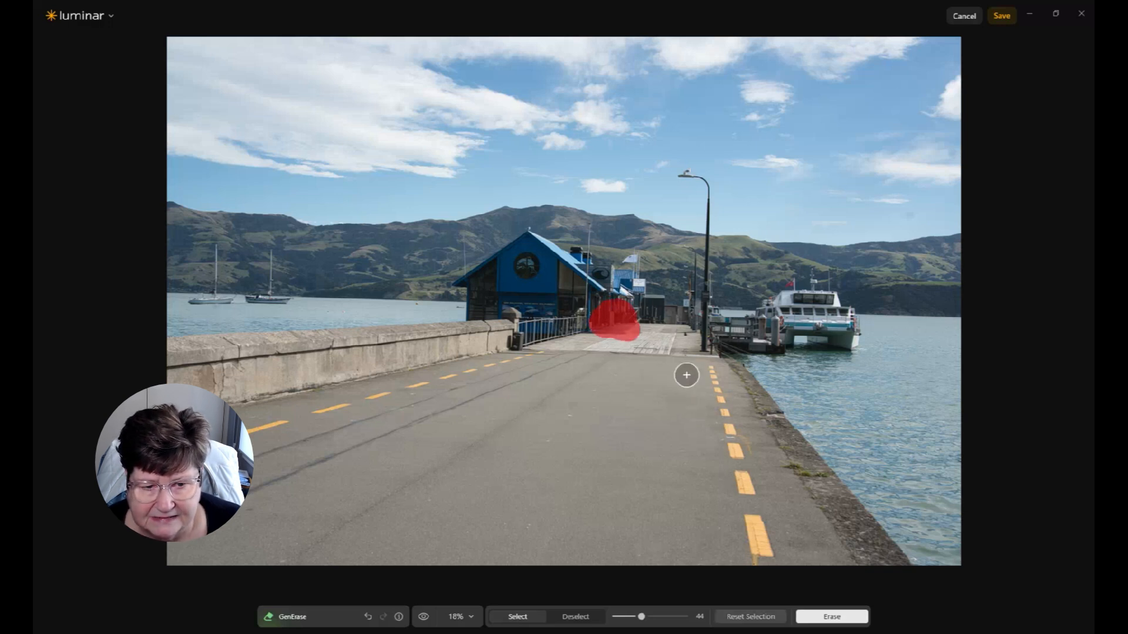
{"action": "left_click", "coordinate": [1001, 17]}
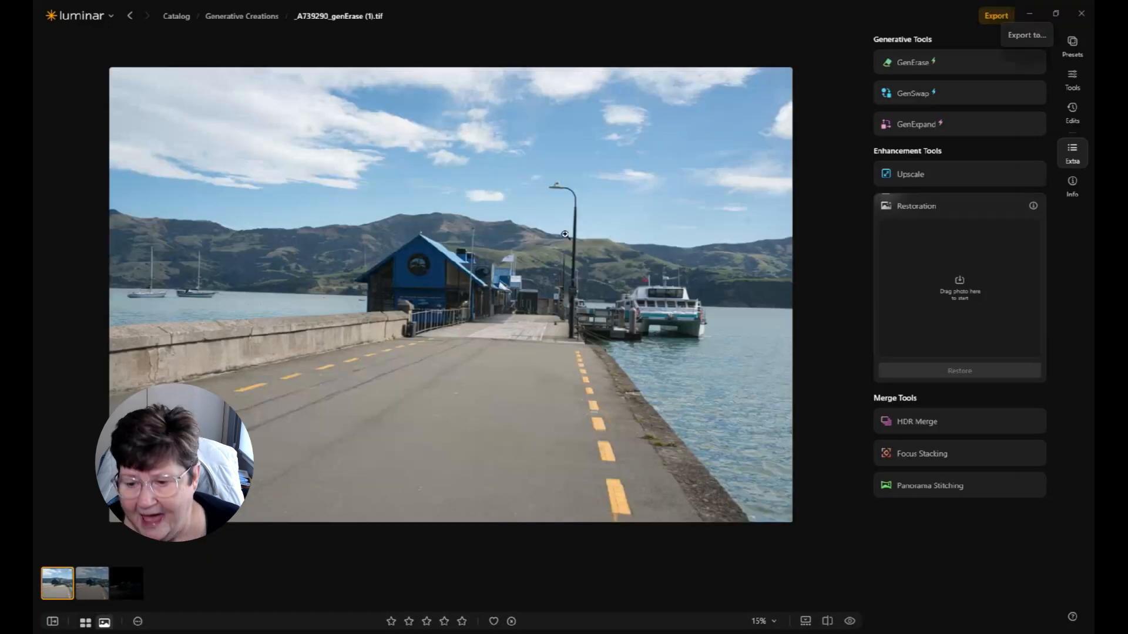
Step: Show the catalog sidebar and browse the folders to compare the erased version with the original
{"action": "left_click", "coordinate": [98, 588]}
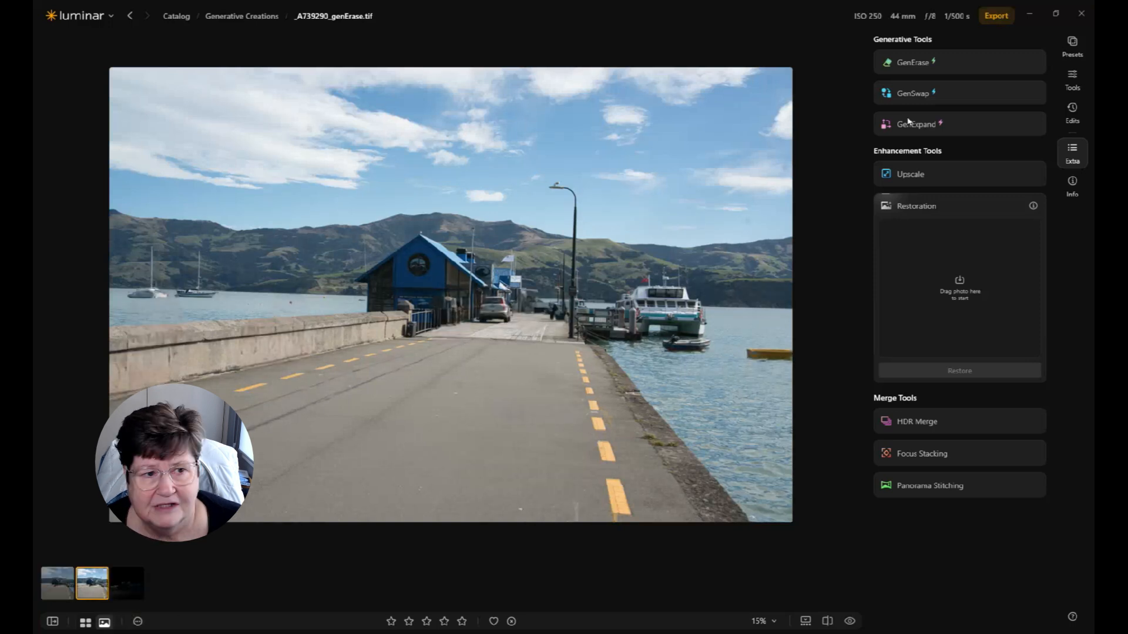
{"action": "left_click", "coordinate": [52, 622]}
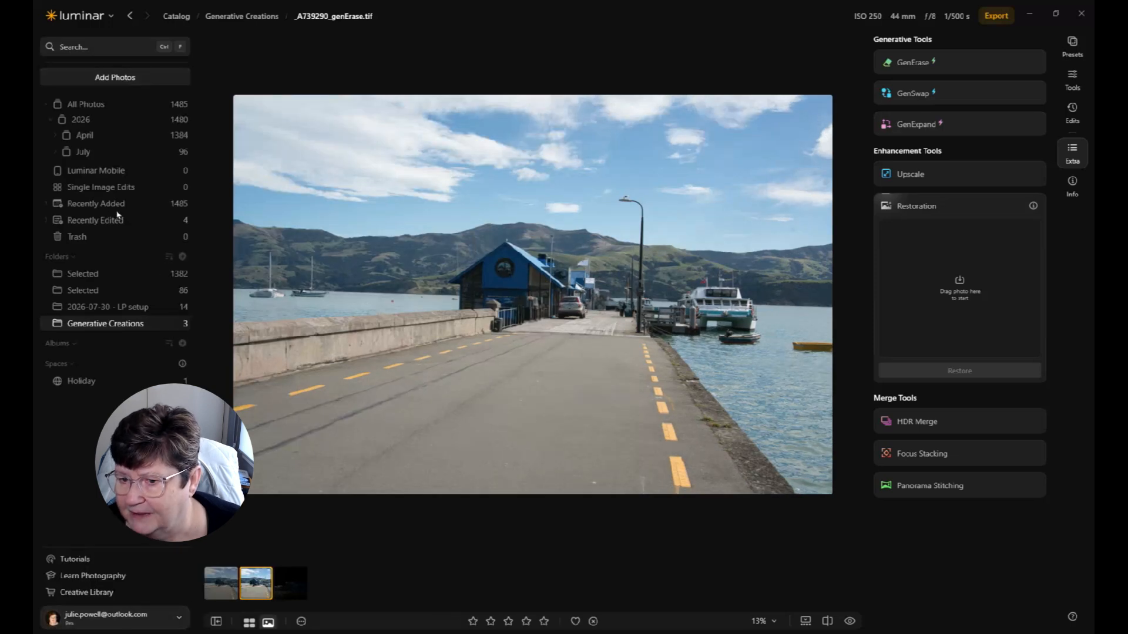
{"action": "left_click", "coordinate": [83, 153]}
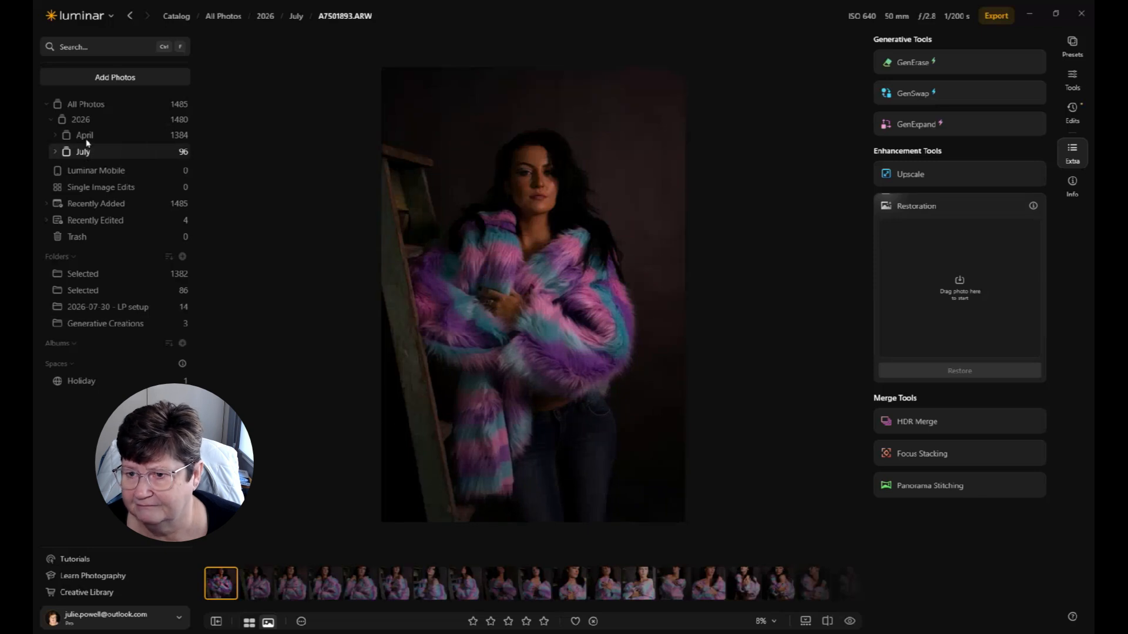
{"action": "left_click", "coordinate": [85, 137]}
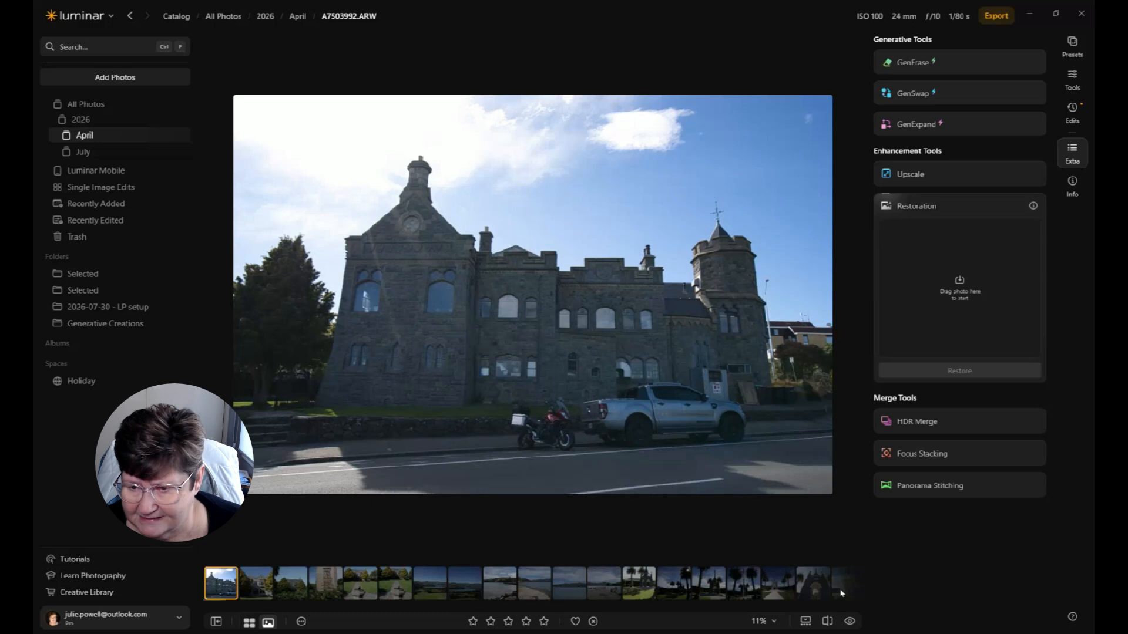
{"action": "left_click", "coordinate": [88, 325]}
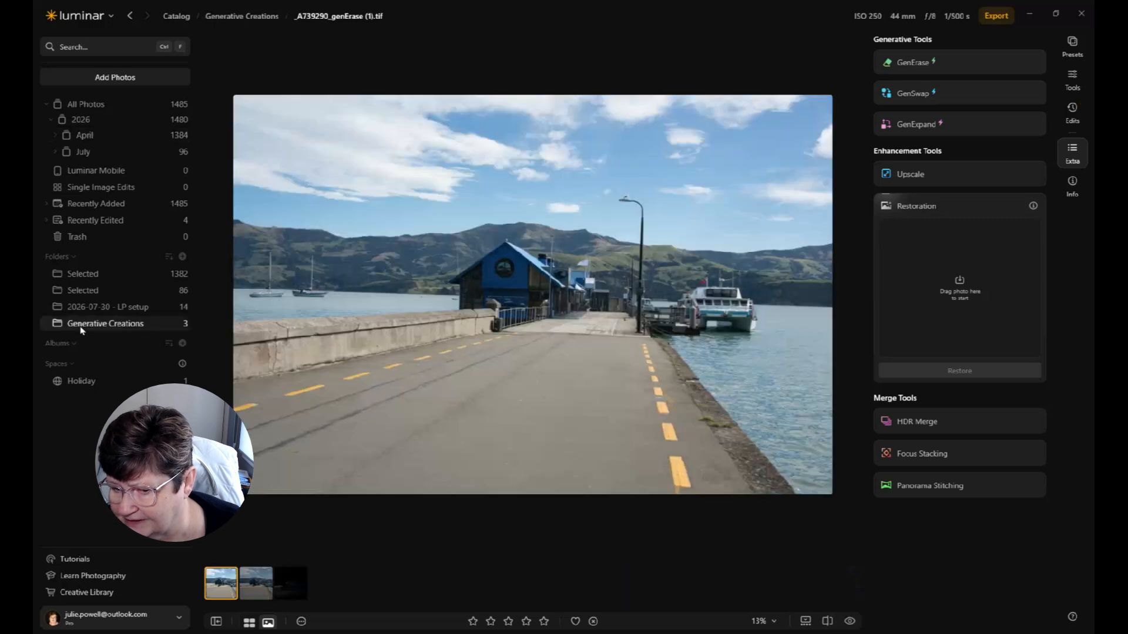
{"action": "left_click", "coordinate": [252, 588]}
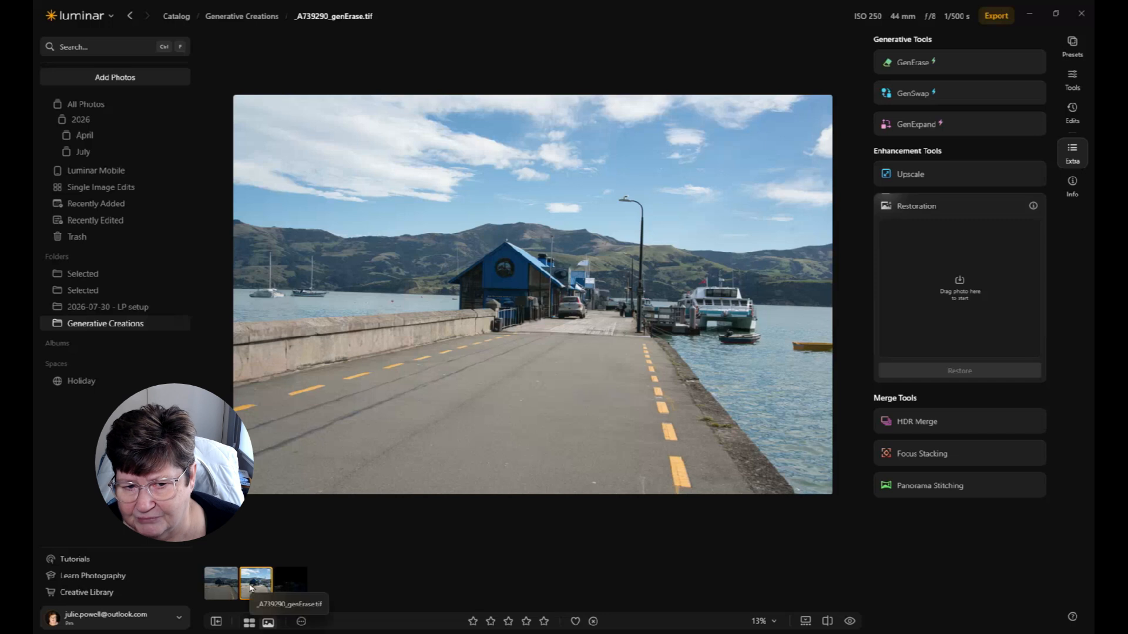
{"action": "left_click", "coordinate": [222, 584]}
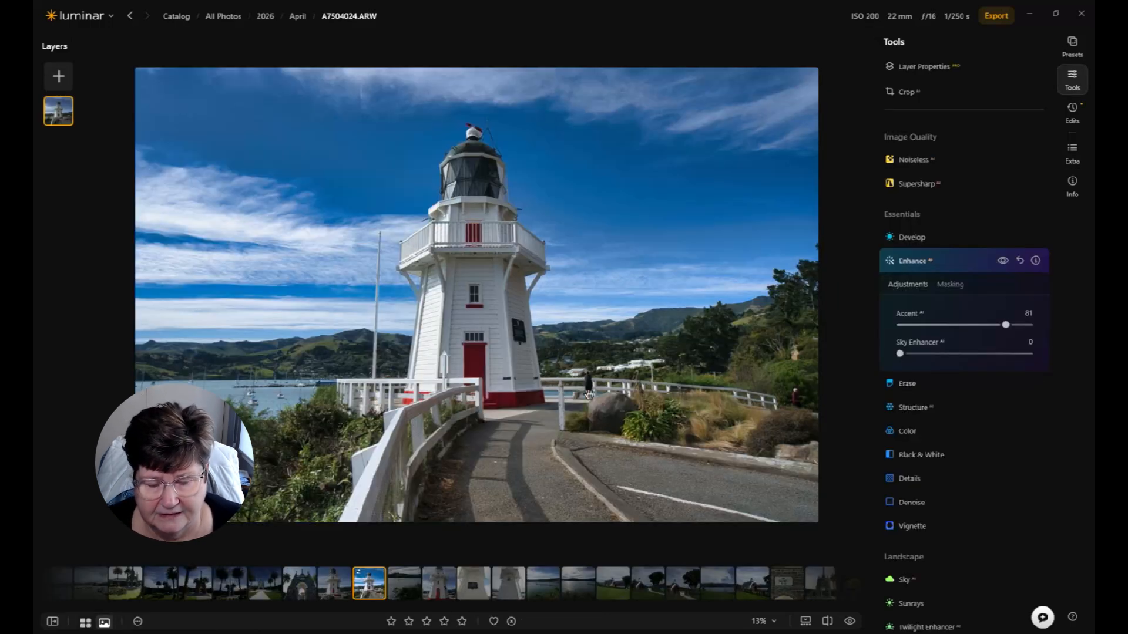
Step: Zoom into the lighthouse photo and pan around to examine the people in the background
{"action": "left_click", "coordinate": [589, 394]}
{"action": "left_click", "coordinate": [586, 384]}
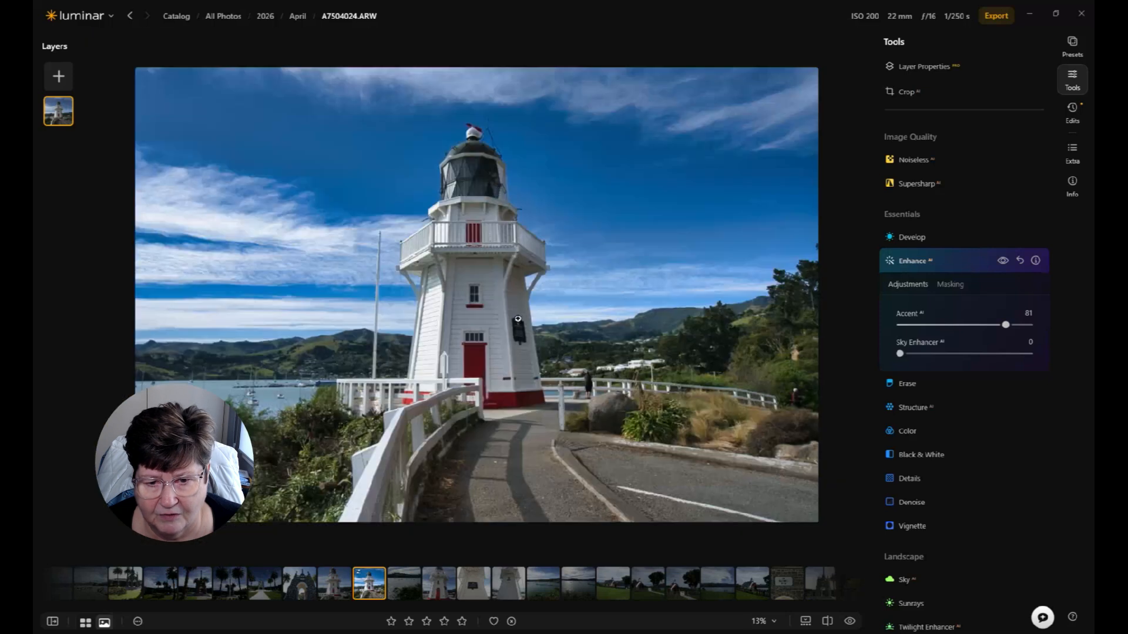
{"action": "left_click", "coordinate": [586, 385]}
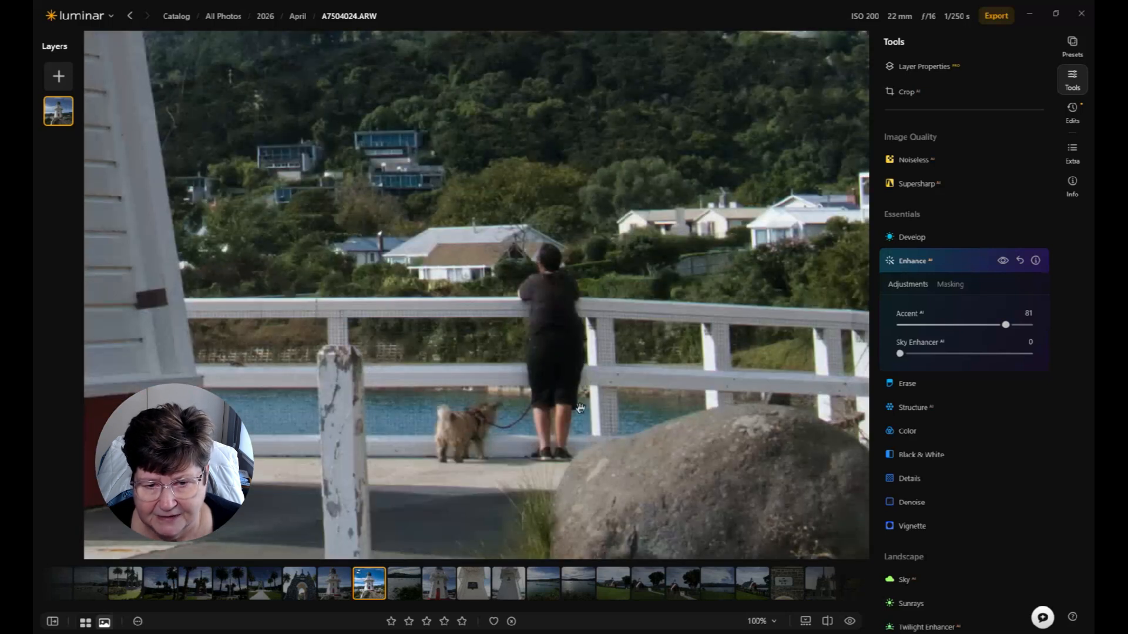
{"action": "left_click_drag", "start_coordinate": [790, 393], "coordinate": [306, 342]}
{"action": "left_click_drag", "start_coordinate": [723, 370], "coordinate": [293, 361]}
{"action": "left_click_drag", "start_coordinate": [790, 398], "coordinate": [371, 357]}
{"action": "left_click_drag", "start_coordinate": [809, 360], "coordinate": [670, 355]}
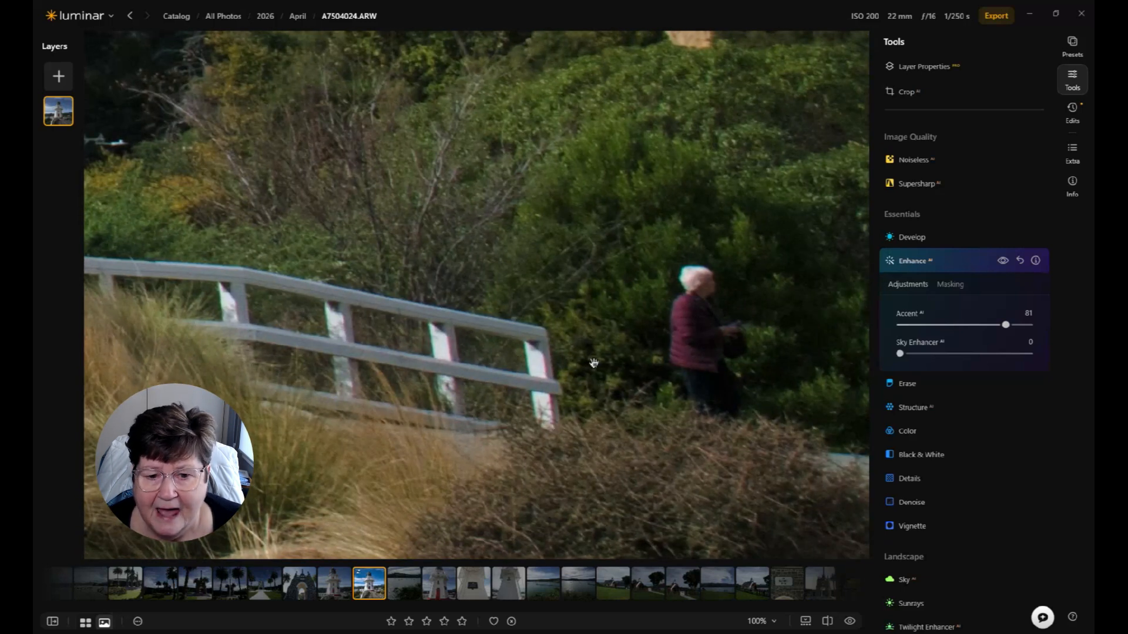
{"action": "left_click", "coordinate": [578, 338]}
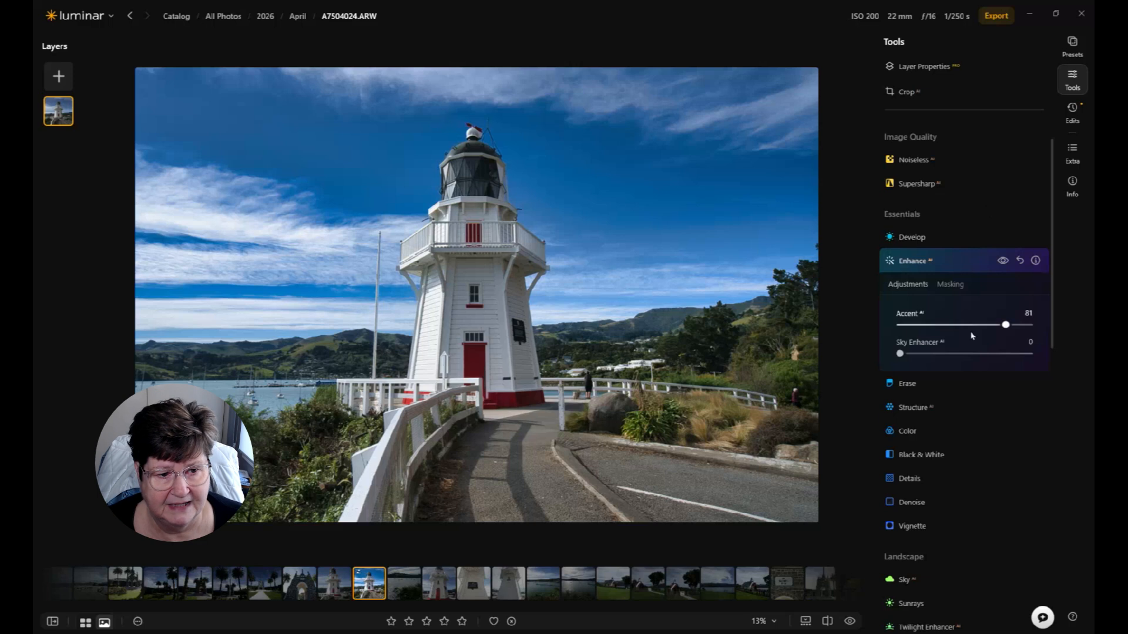
Step: Open the Erase tool, set brush size to 25, paint over the two distant people near the lighthouse railings and erase them
{"action": "left_click", "coordinate": [907, 384]}
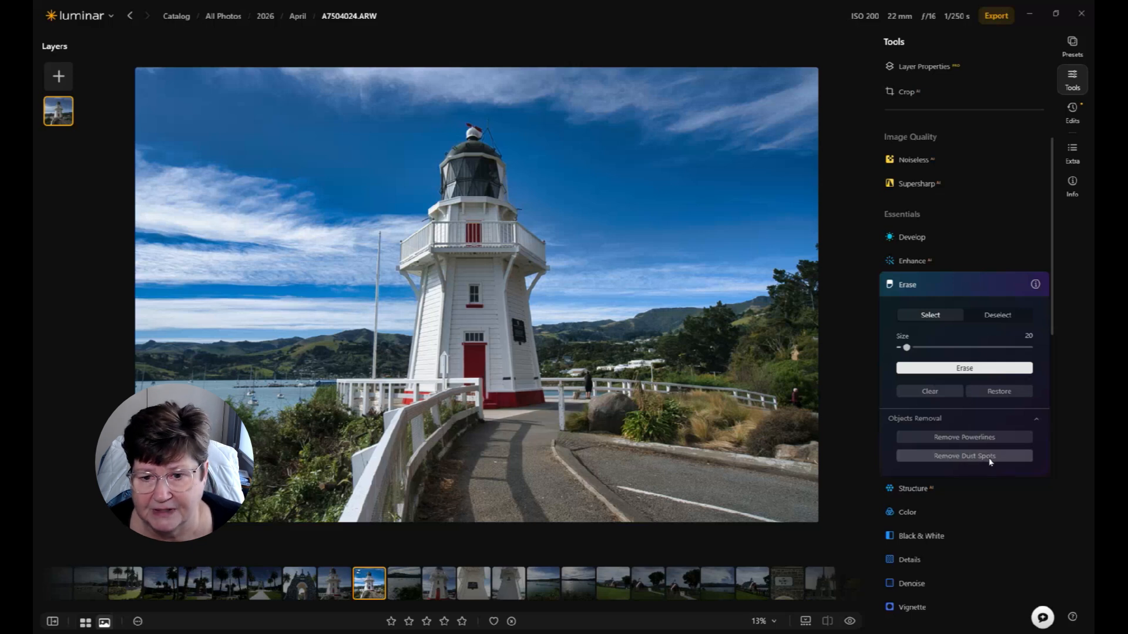
{"action": "left_click", "coordinate": [1036, 421]}
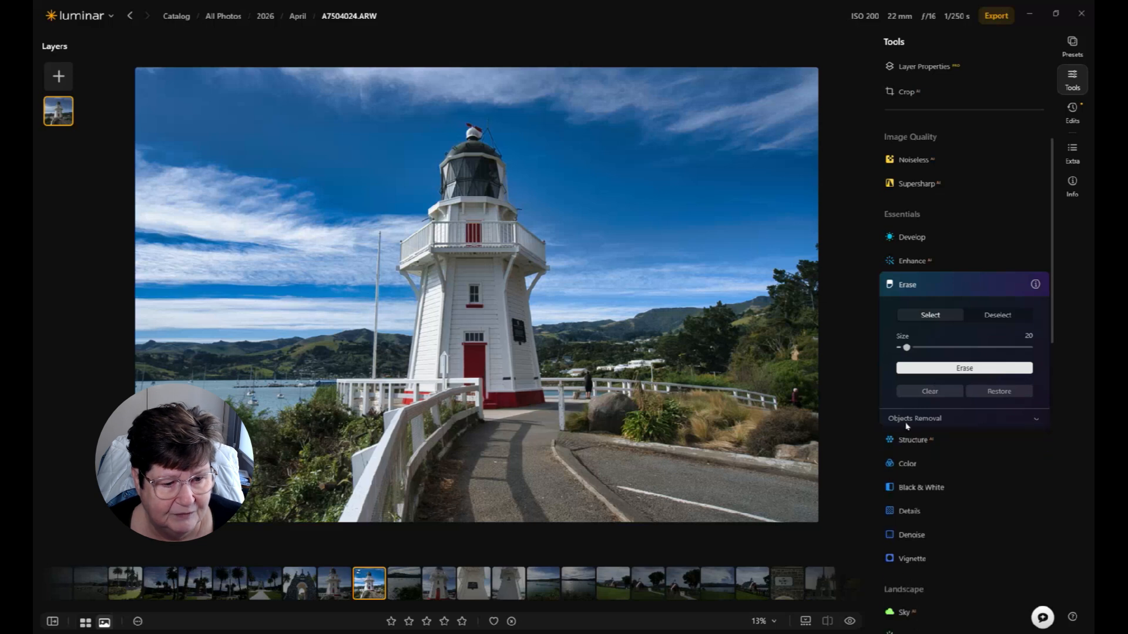
{"action": "left_click", "coordinate": [1037, 420]}
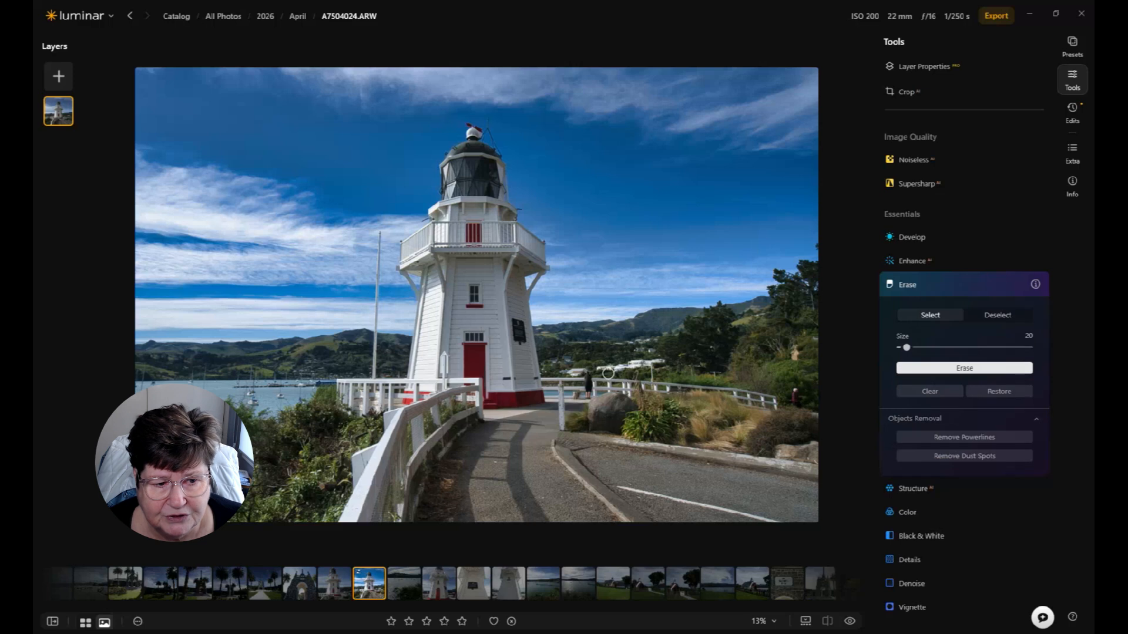
{"action": "left_click_drag", "start_coordinate": [907, 347], "coordinate": [909, 347]}
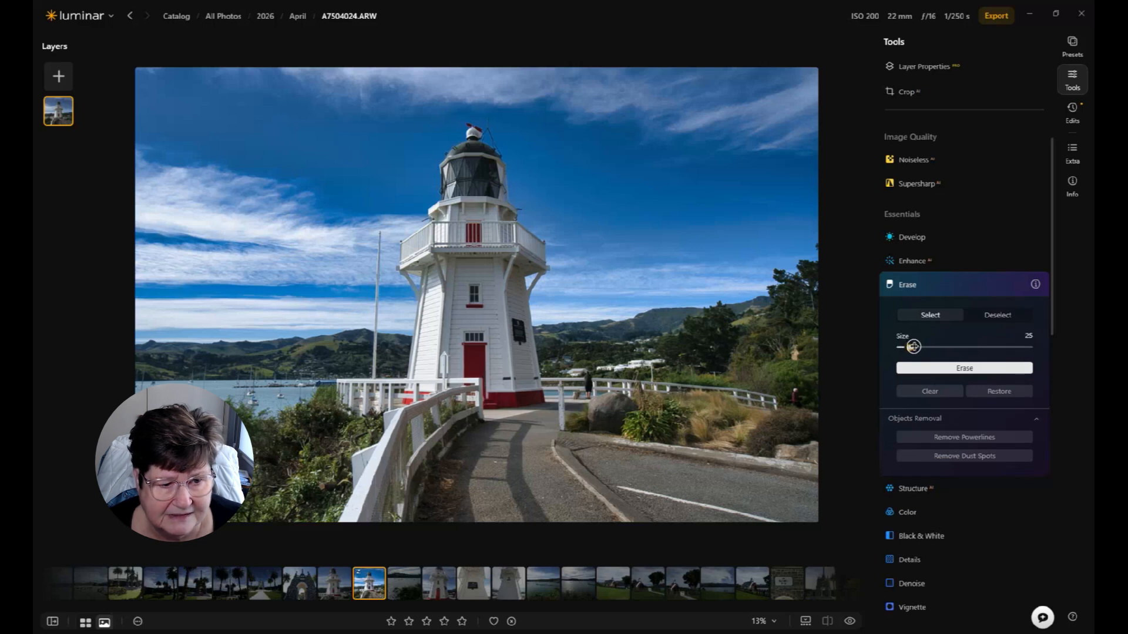
{"action": "mouse_move", "coordinate": [581, 376]}
{"action": "left_mouse_down"}
{"action": "mouse_move", "coordinate": [589, 369]}
{"action": "mouse_move", "coordinate": [587, 396]}
{"action": "mouse_move", "coordinate": [581, 388]}
{"action": "left_mouse_up"}
{"action": "left_click_drag", "start_coordinate": [795, 390], "coordinate": [795, 405]}
{"action": "left_click", "coordinate": [944, 370]}
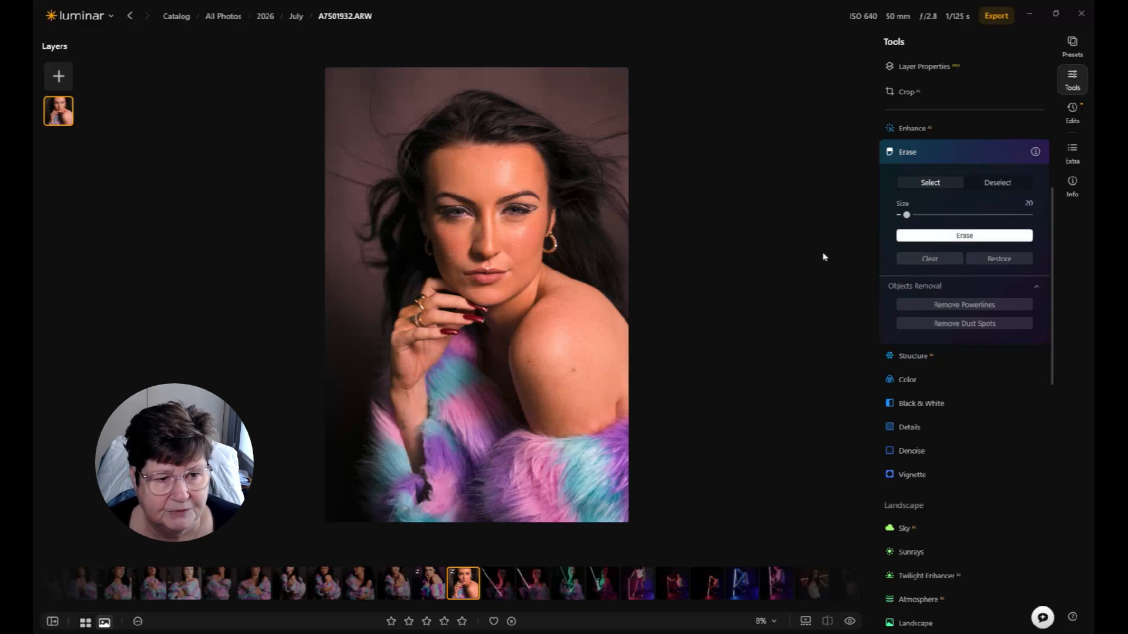
Step: In the portrait, mark two blemishes on the model's shoulder and erase them
{"action": "left_click", "coordinate": [573, 370]}
{"action": "left_click", "coordinate": [530, 362]}
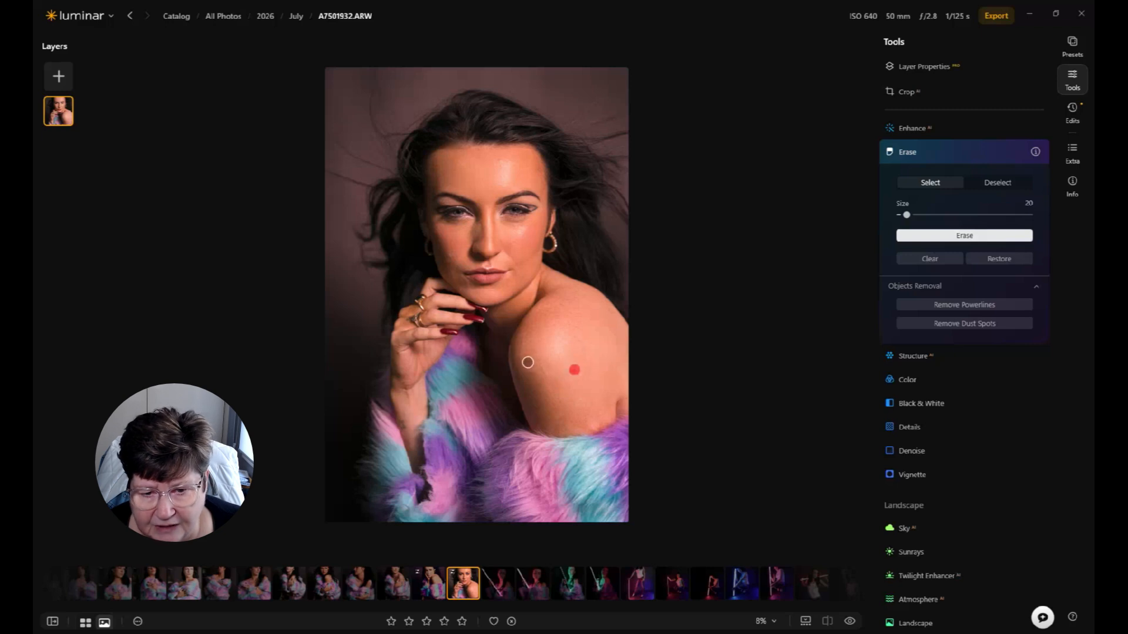
{"action": "left_click", "coordinate": [940, 237]}
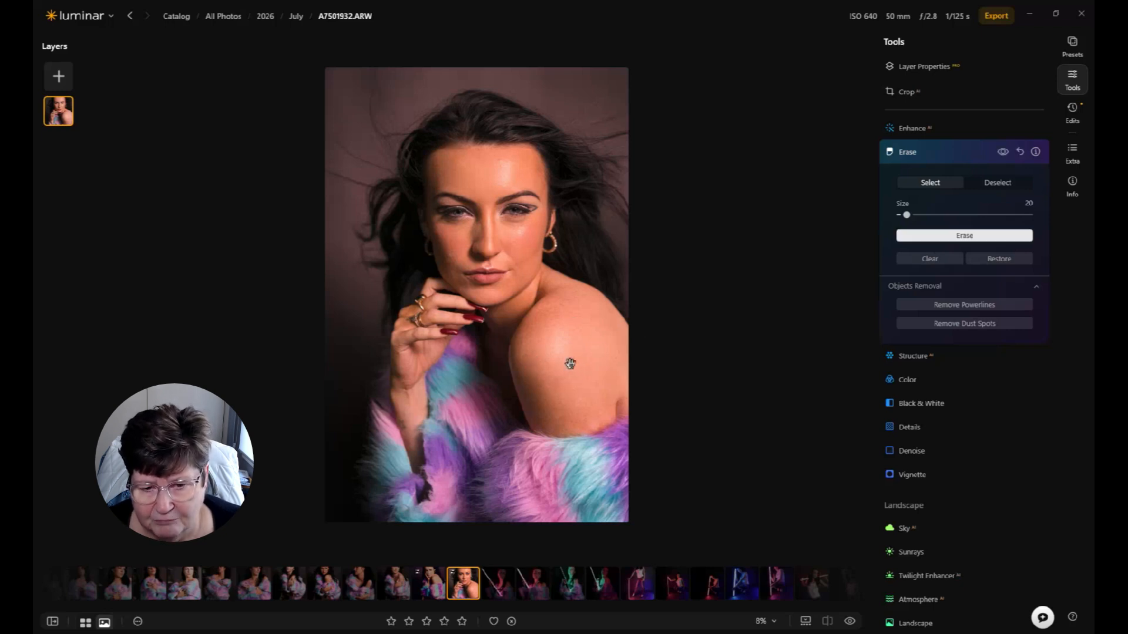
Step: Zoom into the face and erase the blemishes marked on the cheeks, chin and jaw
{"action": "scroll", "coordinate": [569, 362], "scroll_direction": "up", "scroll_amount": 3}
{"action": "left_click_drag", "start_coordinate": [648, 204], "coordinate": [667, 448]}
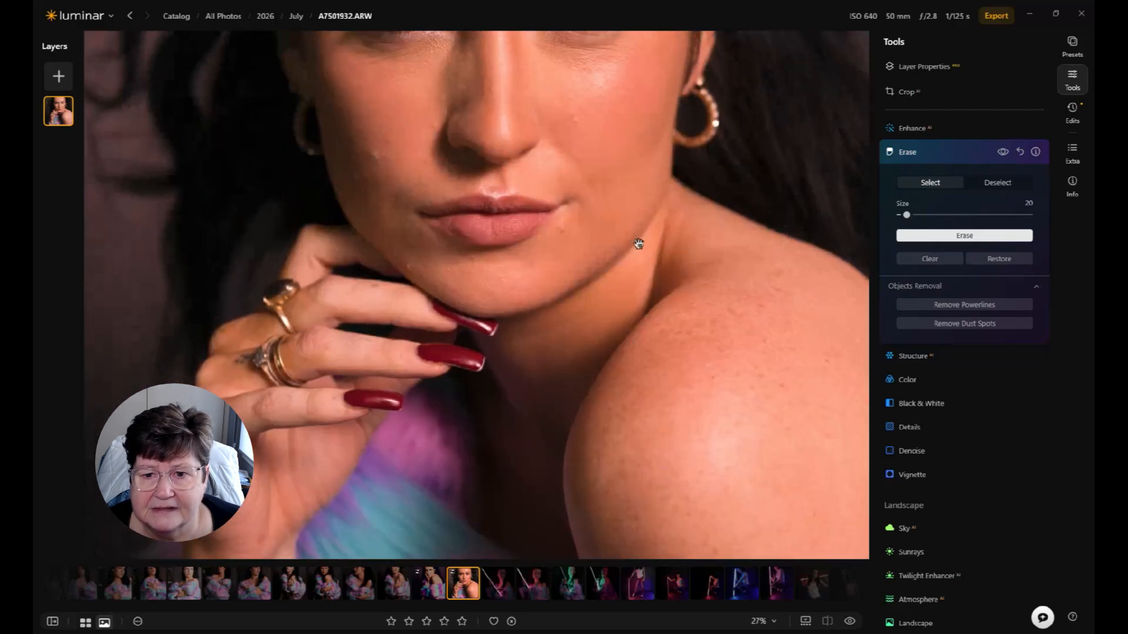
{"action": "left_click_drag", "start_coordinate": [639, 244], "coordinate": [652, 361]}
{"action": "left_click", "coordinate": [402, 257]}
{"action": "left_click", "coordinate": [446, 242]}
{"action": "left_click", "coordinate": [439, 278]}
{"action": "left_click_drag", "start_coordinate": [388, 271], "coordinate": [391, 279]}
{"action": "left_click", "coordinate": [371, 296]}
{"action": "left_click", "coordinate": [421, 381]}
{"action": "left_click", "coordinate": [460, 386]}
{"action": "left_click_drag", "start_coordinate": [488, 378], "coordinate": [484, 387]}
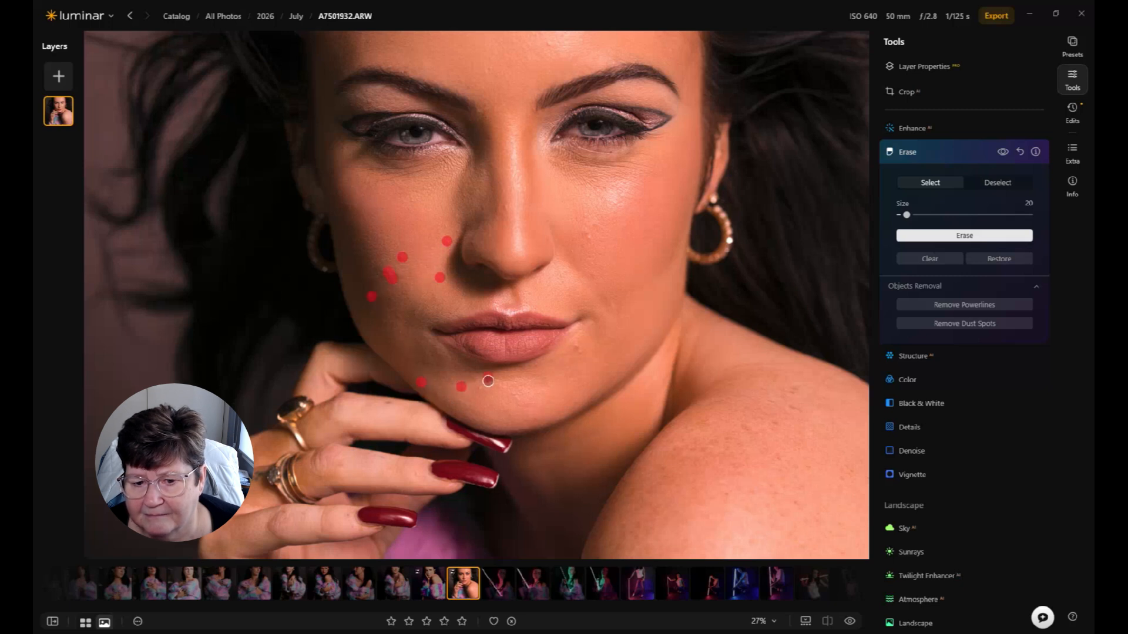
{"action": "left_click_drag", "start_coordinate": [577, 345], "coordinate": [581, 354]}
{"action": "left_click", "coordinate": [588, 237]}
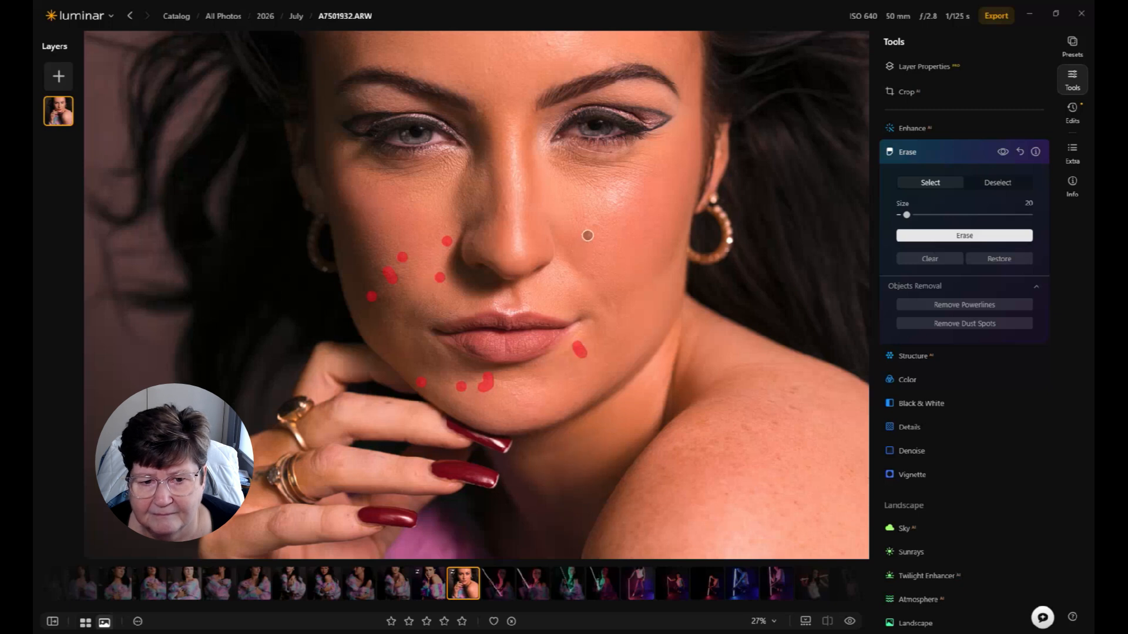
{"action": "left_click", "coordinate": [1000, 238]}
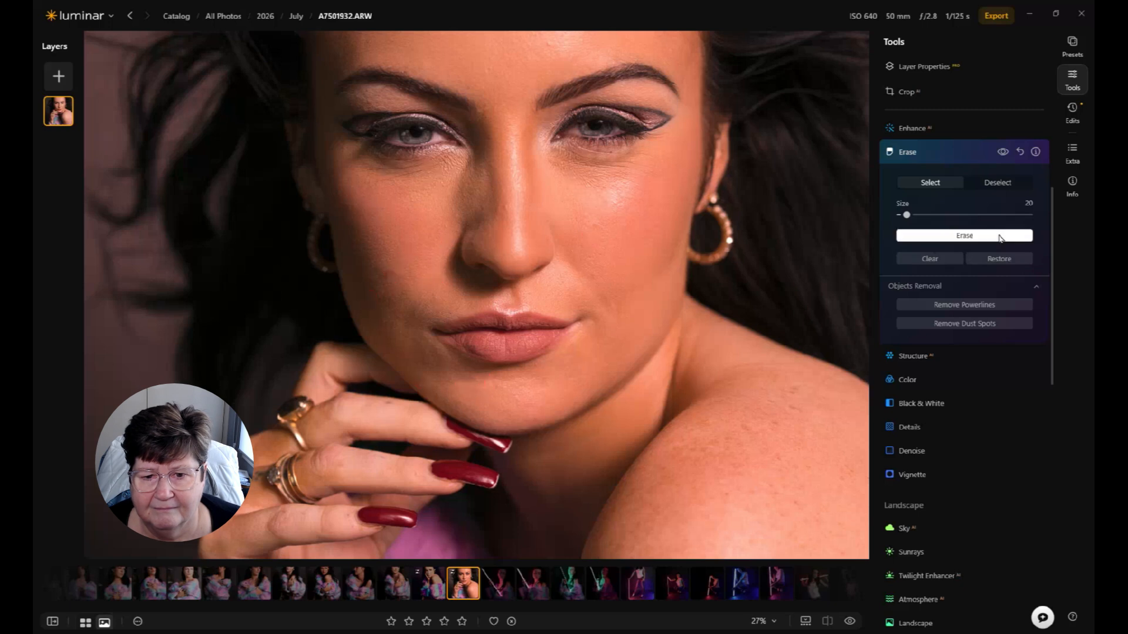
Step: Erase a spot on the bridge of the nose and the marks painted along the top of the shoulder
{"action": "left_click_drag", "start_coordinate": [499, 213], "coordinate": [508, 207]}
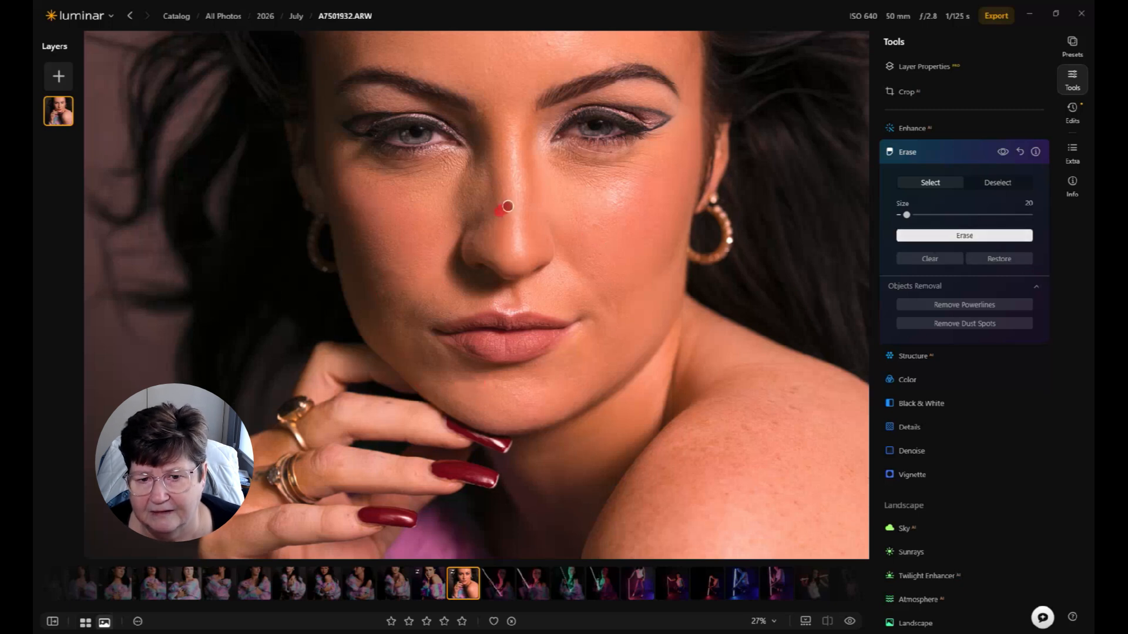
{"action": "left_click", "coordinate": [991, 237]}
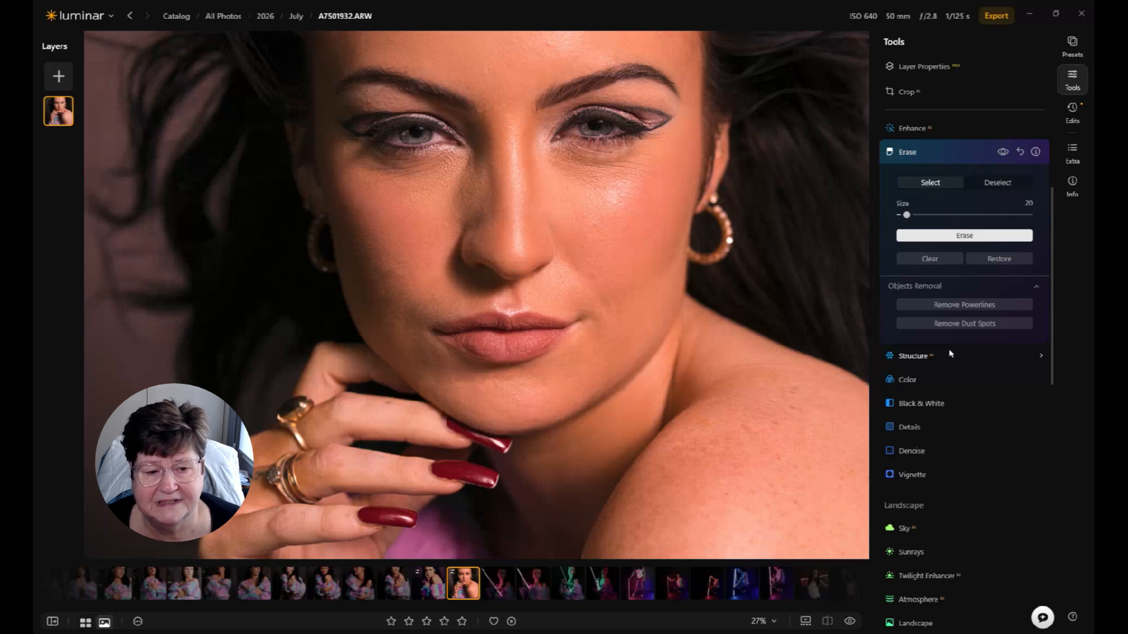
{"action": "left_click_drag", "start_coordinate": [746, 288], "coordinate": [713, 314]}
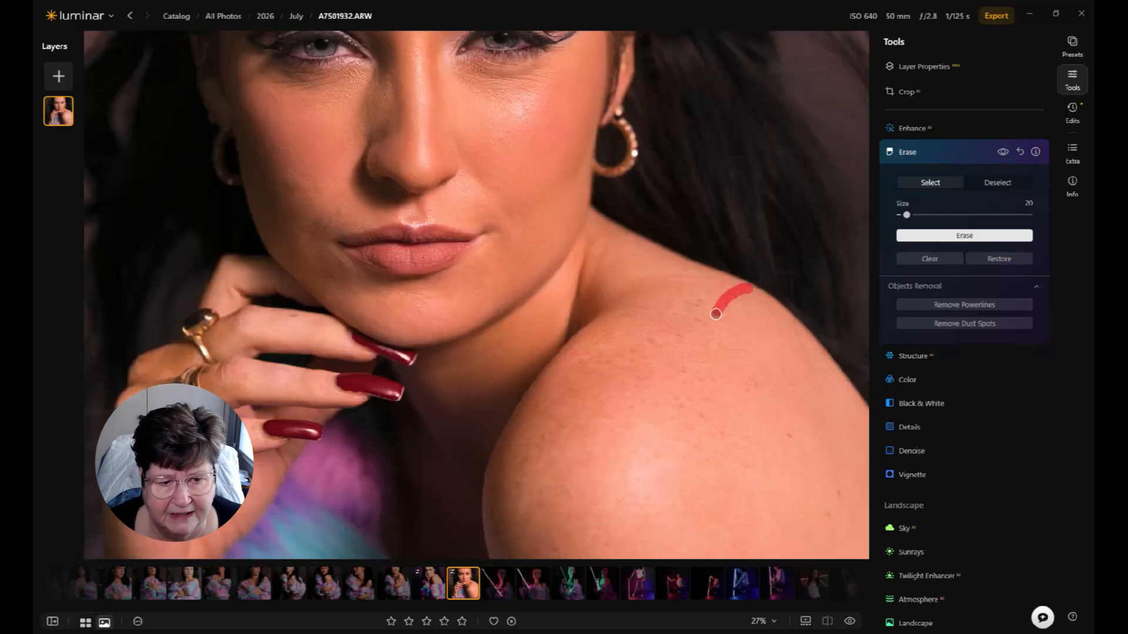
{"action": "left_click_drag", "start_coordinate": [794, 324], "coordinate": [827, 377]}
{"action": "left_click", "coordinate": [954, 237]}
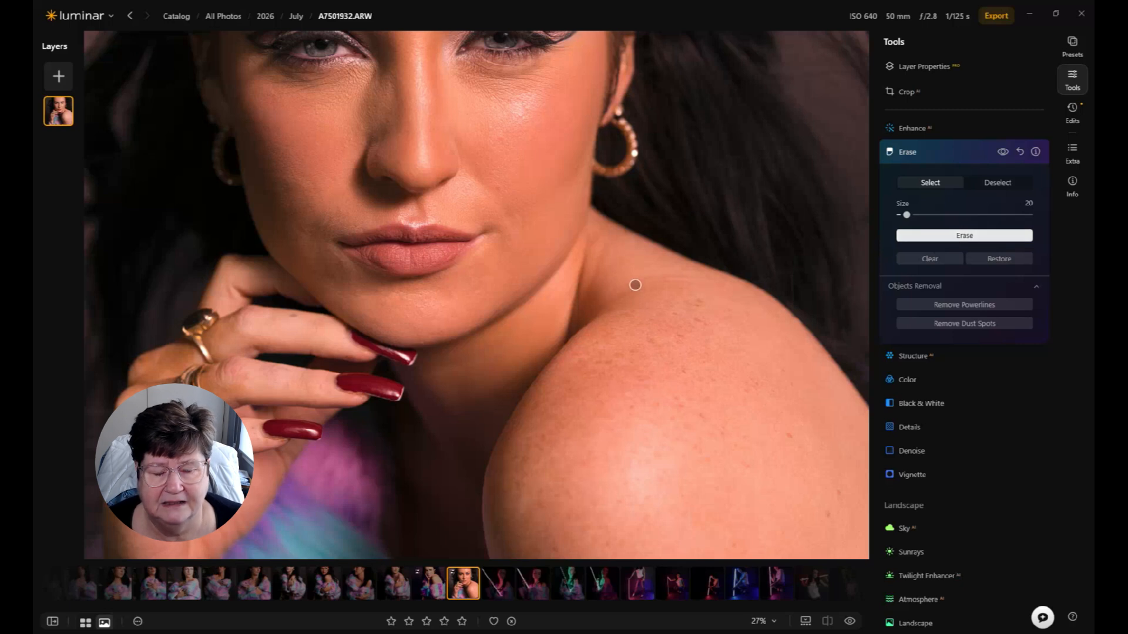
{"action": "mouse_move", "coordinate": [635, 284]}
{"action": "left_mouse_down"}
{"action": "mouse_move", "coordinate": [676, 274]}
{"action": "mouse_move", "coordinate": [684, 282]}
{"action": "mouse_move", "coordinate": [660, 287]}
{"action": "mouse_move", "coordinate": [728, 288]}
{"action": "left_mouse_up"}
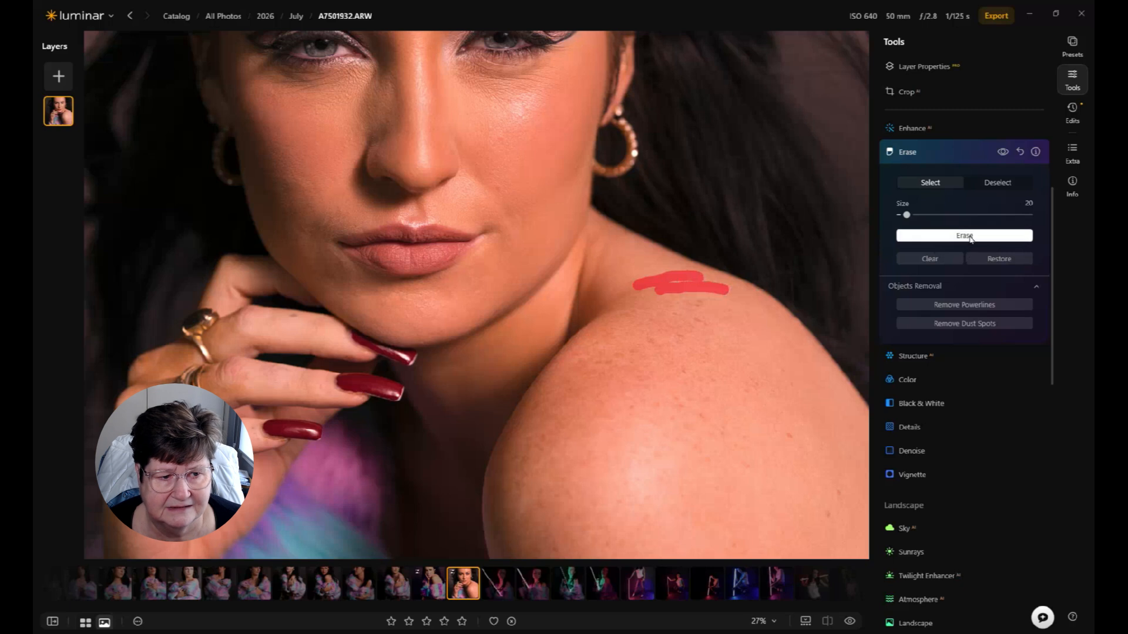
{"action": "left_click", "coordinate": [970, 236]}
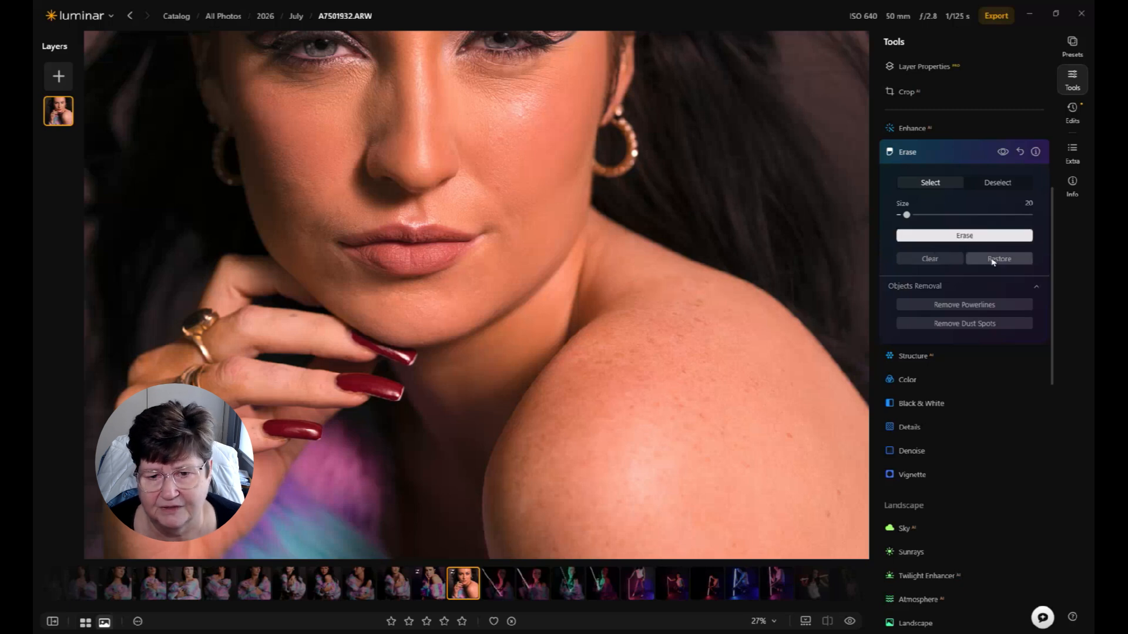
Step: Mark blemishes on the cheek and across the forehead and erase them
{"action": "left_click", "coordinate": [492, 125]}
{"action": "left_click", "coordinate": [503, 144]}
{"action": "left_click", "coordinate": [519, 115]}
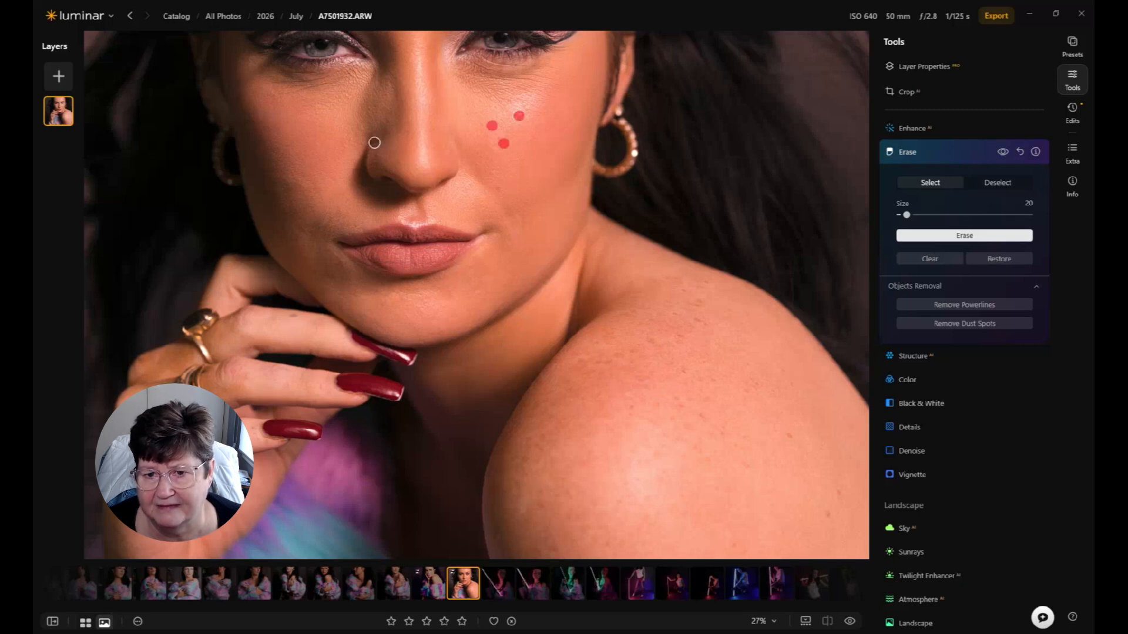
{"action": "left_click_drag", "start_coordinate": [411, 123], "coordinate": [420, 320]}
{"action": "left_click_drag", "start_coordinate": [407, 139], "coordinate": [413, 155]}
{"action": "mouse_move", "coordinate": [433, 81]}
{"action": "left_mouse_down"}
{"action": "mouse_move", "coordinate": [427, 98]}
{"action": "mouse_move", "coordinate": [446, 110]}
{"action": "mouse_move", "coordinate": [461, 91]}
{"action": "mouse_move", "coordinate": [461, 107]}
{"action": "left_mouse_up"}
{"action": "left_click", "coordinate": [484, 84]}
{"action": "left_click_drag", "start_coordinate": [465, 156], "coordinate": [464, 174]}
{"action": "left_click_drag", "start_coordinate": [336, 62], "coordinate": [306, 61]}
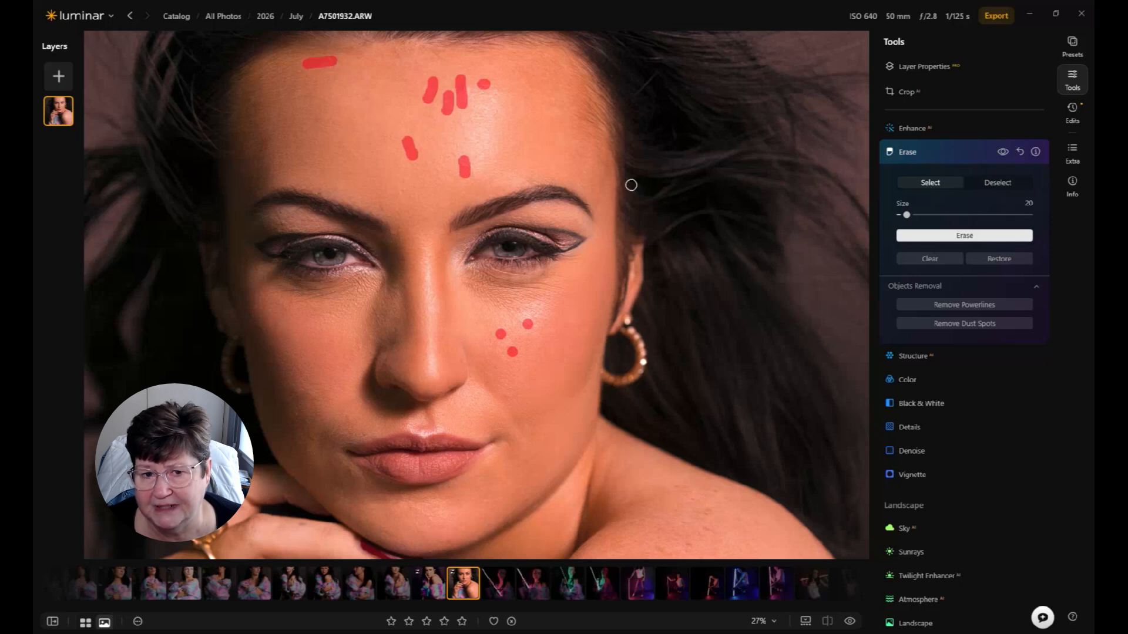
{"action": "left_click", "coordinate": [963, 238]}
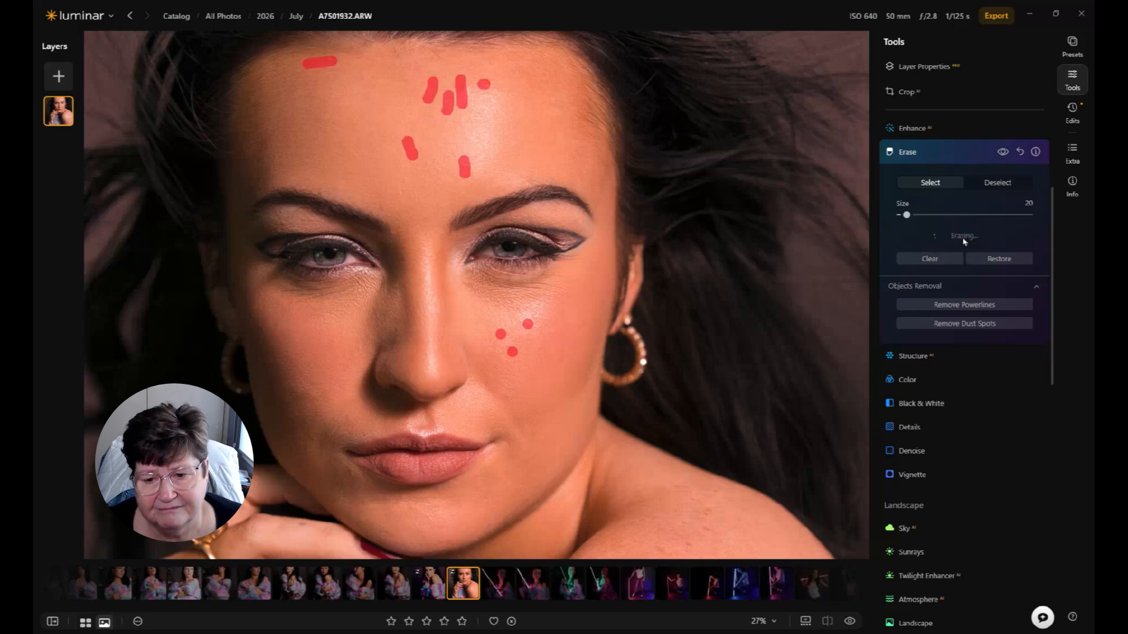